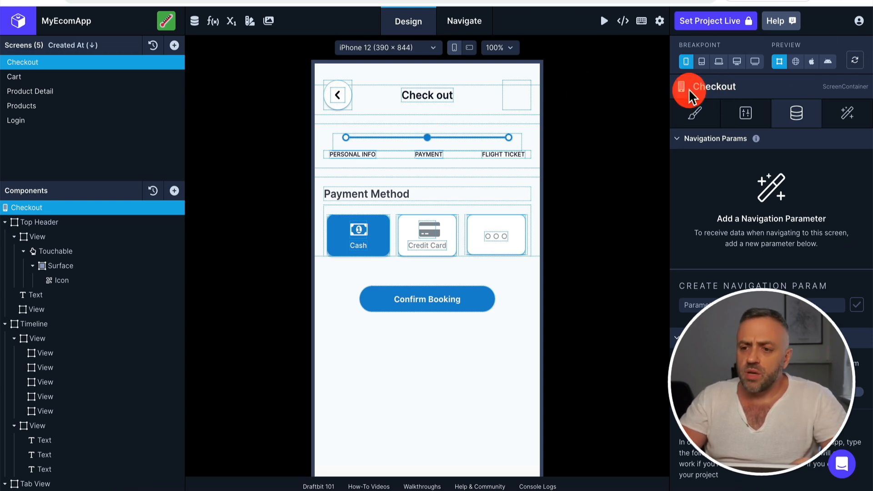
Review the Checkout screen's style, configuration, data and interaction settings
{"action": "left_click", "coordinate": [695, 117]}
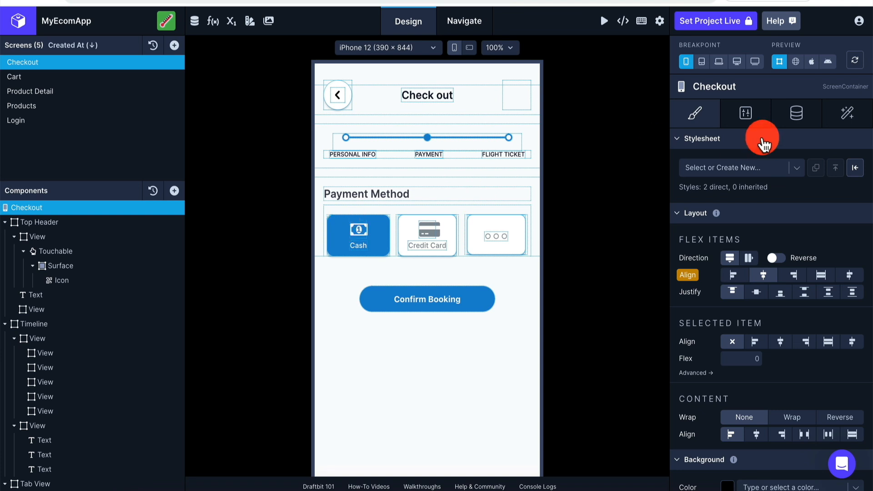
{"action": "left_click", "coordinate": [736, 115]}
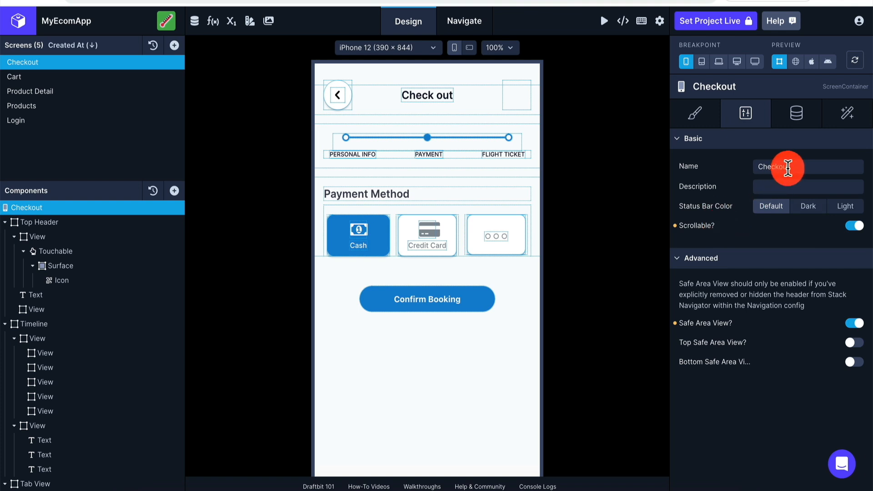
{"action": "left_click", "coordinate": [799, 119]}
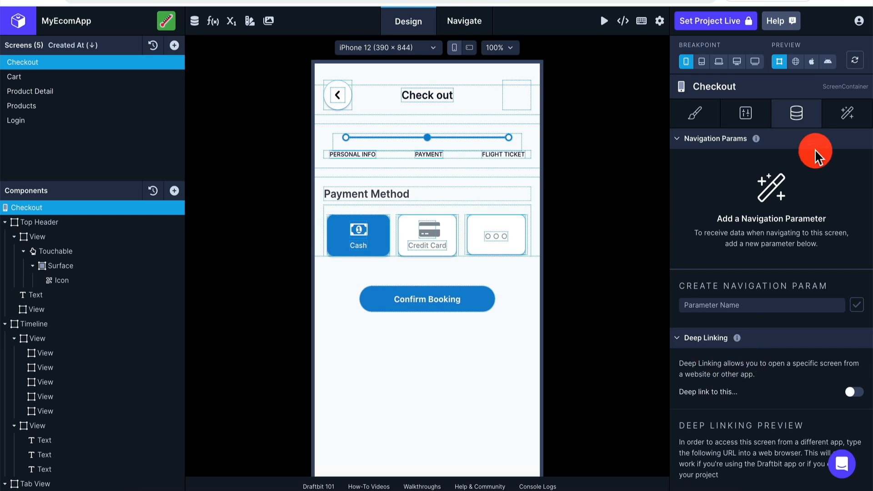
{"action": "left_click", "coordinate": [844, 112]}
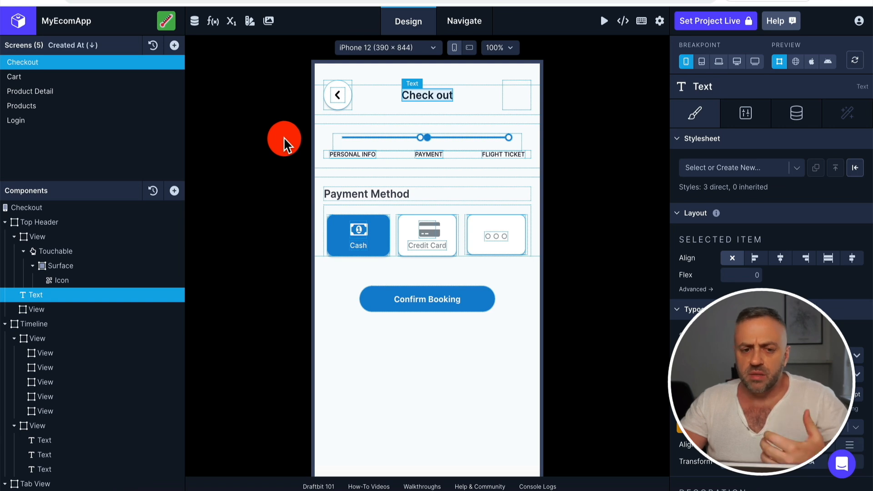
Move the last circle View of the Timeline into the Surface of the Top Header's back button, above its Icon
{"action": "left_click", "coordinate": [91, 237]}
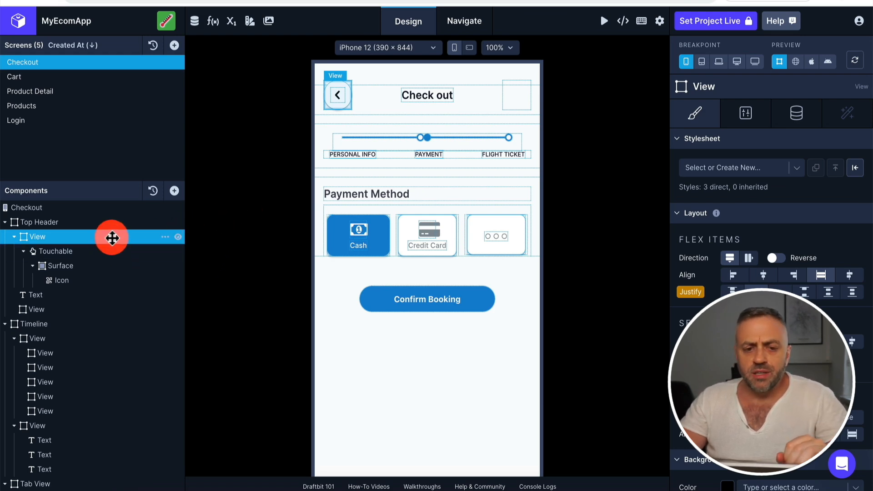
{"action": "left_click_drag", "start_coordinate": [111, 237], "coordinate": [104, 219]}
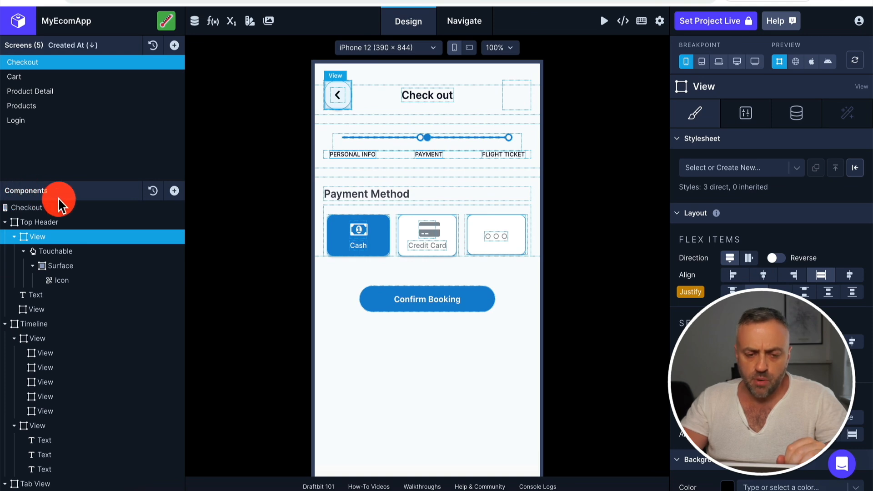
{"action": "left_click_drag", "start_coordinate": [89, 414], "coordinate": [107, 272]}
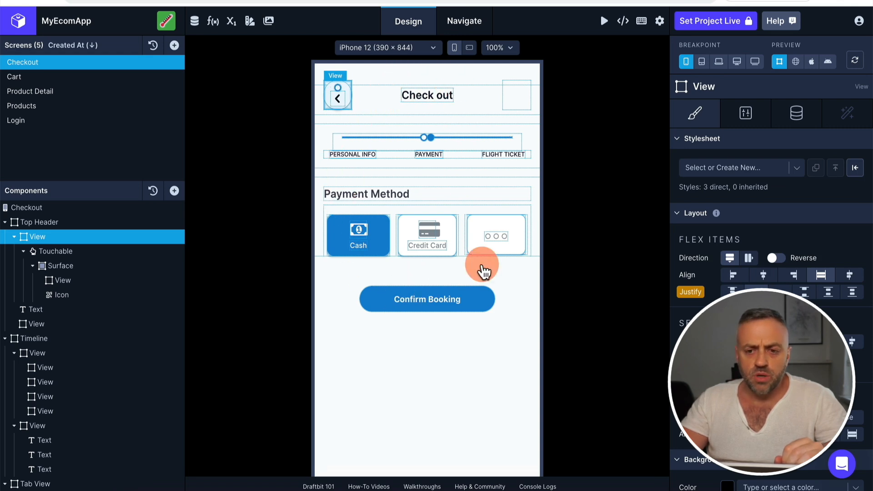
Inspect the Check out title, the Credit Card and Cash payment options and the Tab View by selecting them in the preview
{"action": "left_click", "coordinate": [444, 105]}
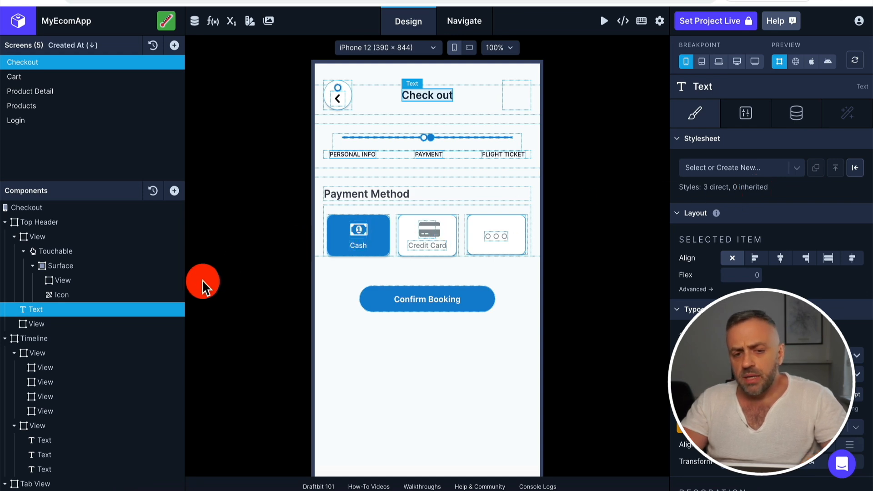
{"action": "mouse_move", "coordinate": [102, 312]}
{"action": "left_mouse_down"}
{"action": "mouse_move", "coordinate": [389, 199]}
{"action": "mouse_move", "coordinate": [419, 209]}
{"action": "mouse_move", "coordinate": [433, 192]}
{"action": "mouse_move", "coordinate": [211, 260]}
{"action": "mouse_move", "coordinate": [72, 324]}
{"action": "mouse_move", "coordinate": [86, 312]}
{"action": "left_mouse_up"}
{"action": "left_click", "coordinate": [435, 235]}
{"action": "left_click_drag", "start_coordinate": [441, 235], "coordinate": [427, 172]}
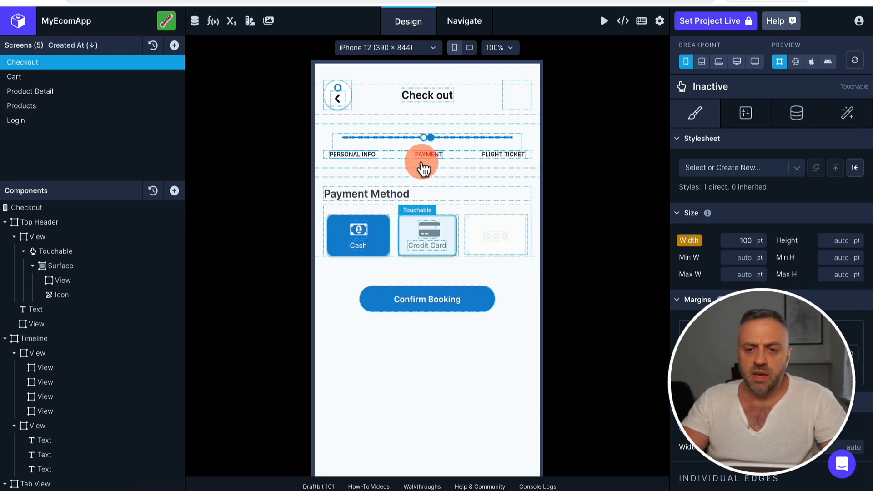
{"action": "left_click", "coordinate": [358, 241]}
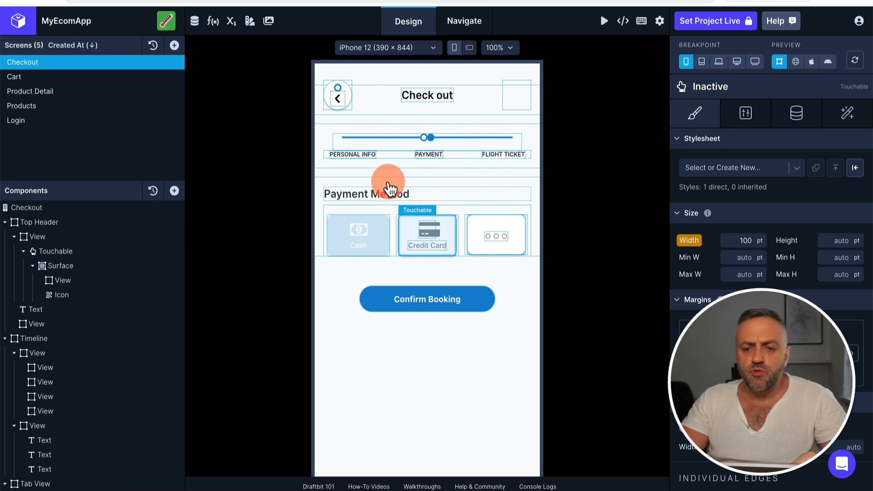
{"action": "left_click", "coordinate": [521, 210]}
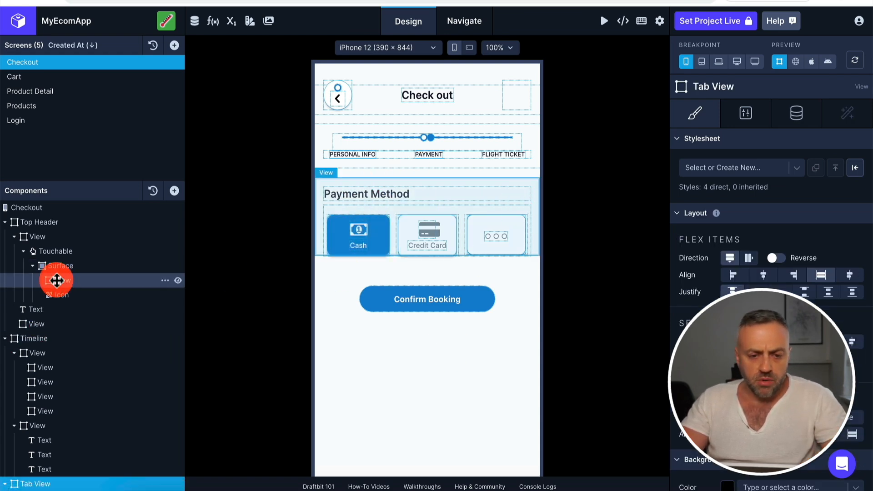
Move the View from the back button's Surface into the third View of the Timeline's first group
{"action": "left_click", "coordinate": [73, 281]}
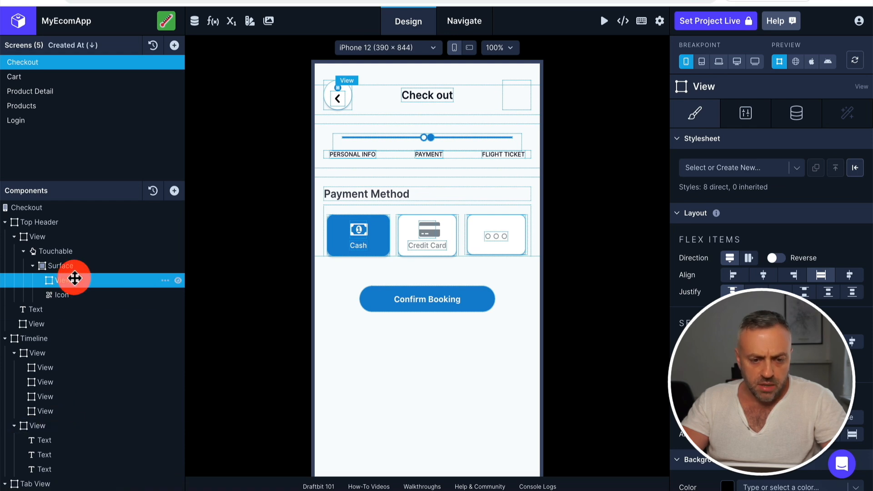
{"action": "left_click_drag", "start_coordinate": [76, 282], "coordinate": [77, 392]}
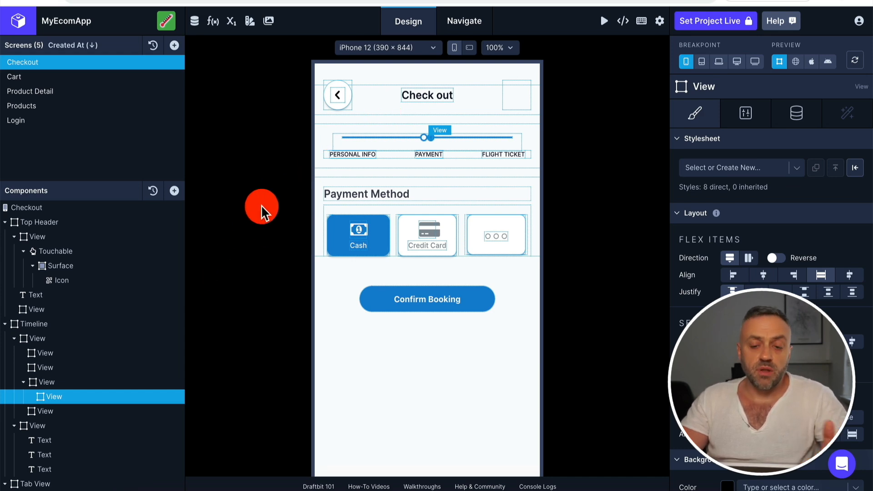
Inspect the Timeline's first nested View and the duplicate and delete options of the Top Header's Touchable component
{"action": "left_click", "coordinate": [107, 355]}
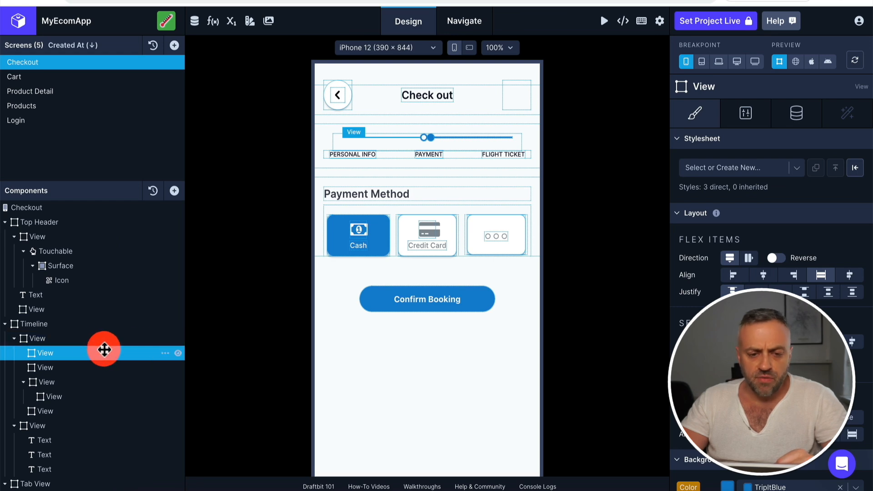
{"action": "left_click", "coordinate": [87, 250]}
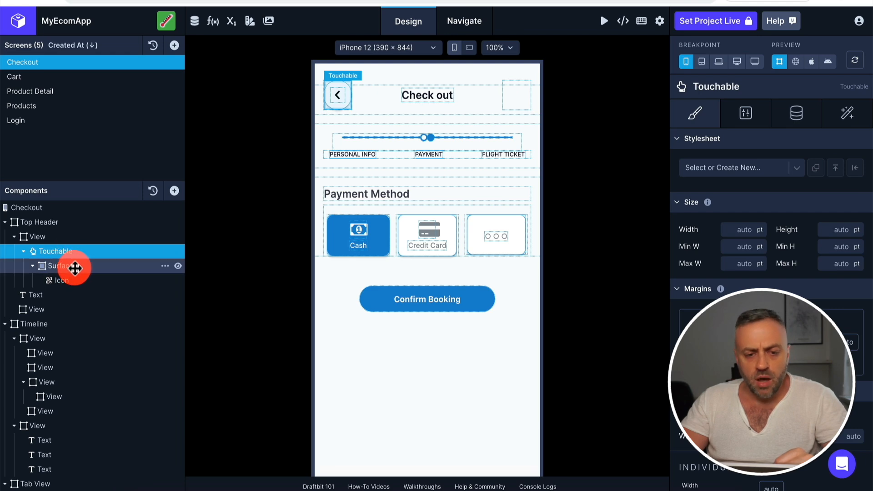
{"action": "right_click", "coordinate": [168, 258]}
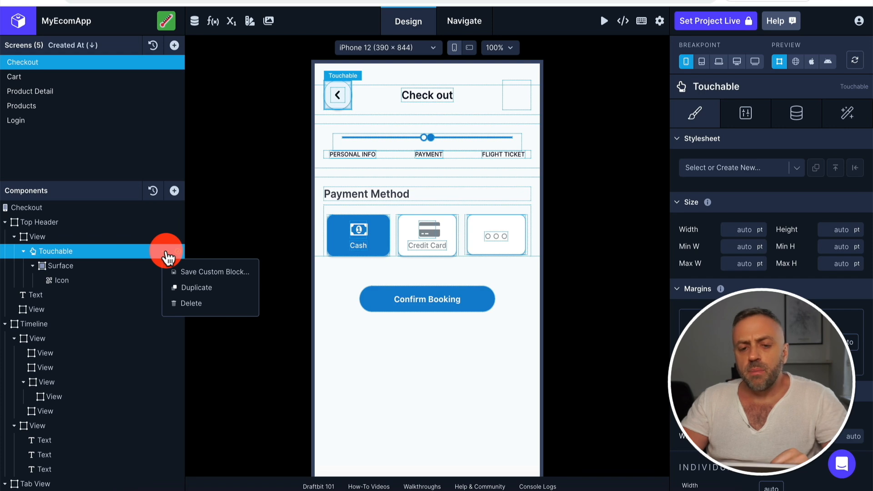
{"action": "left_click", "coordinate": [68, 251]}
{"action": "mouse_move", "coordinate": [68, 251]}
{"action": "left_mouse_down"}
{"action": "mouse_move", "coordinate": [47, 251]}
{"action": "mouse_move", "coordinate": [60, 252]}
{"action": "mouse_move", "coordinate": [55, 248]}
{"action": "mouse_move", "coordinate": [68, 277]}
{"action": "mouse_move", "coordinate": [117, 259]}
{"action": "left_mouse_up"}
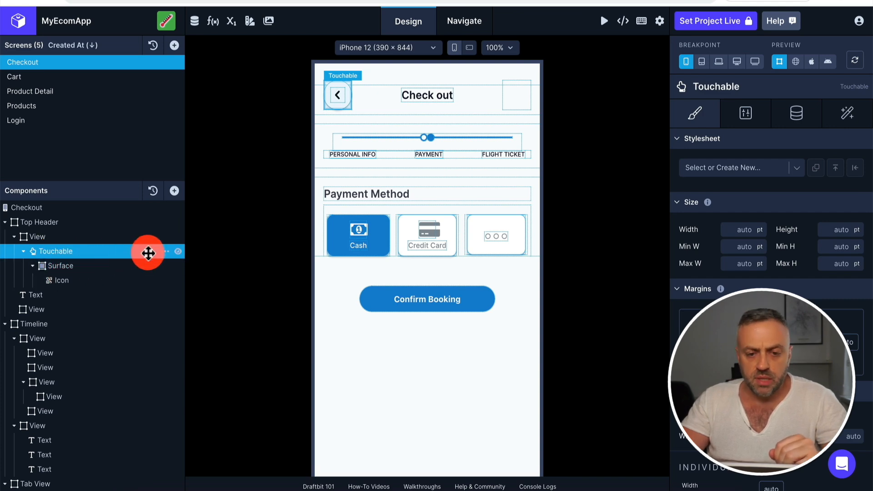
{"action": "left_click", "coordinate": [165, 252]}
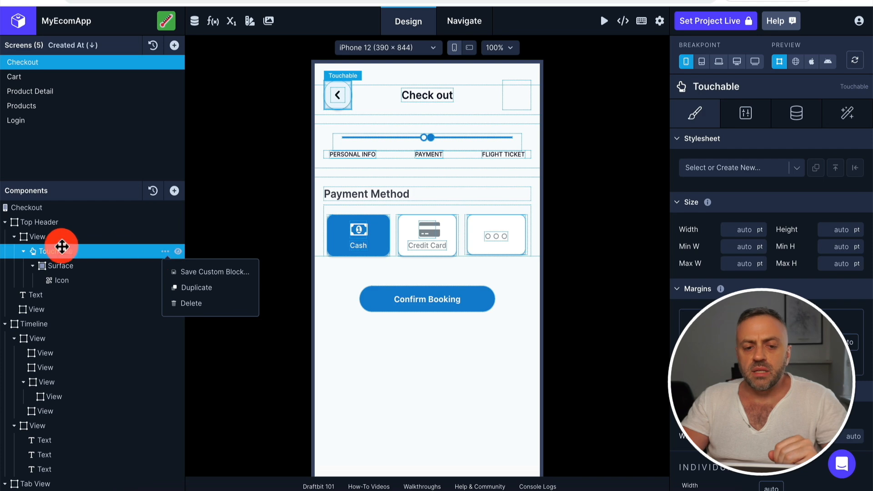
{"action": "left_click", "coordinate": [182, 304]}
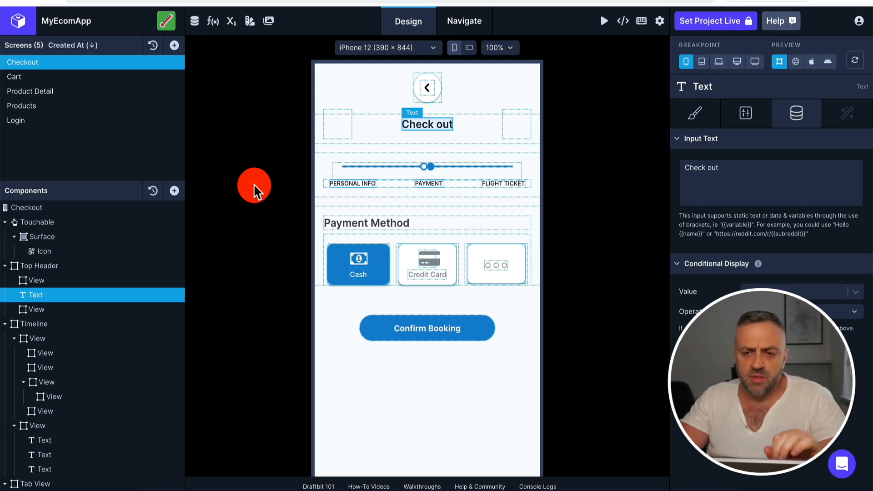
Review the project's app, screen and device variables
{"action": "left_click", "coordinate": [232, 22]}
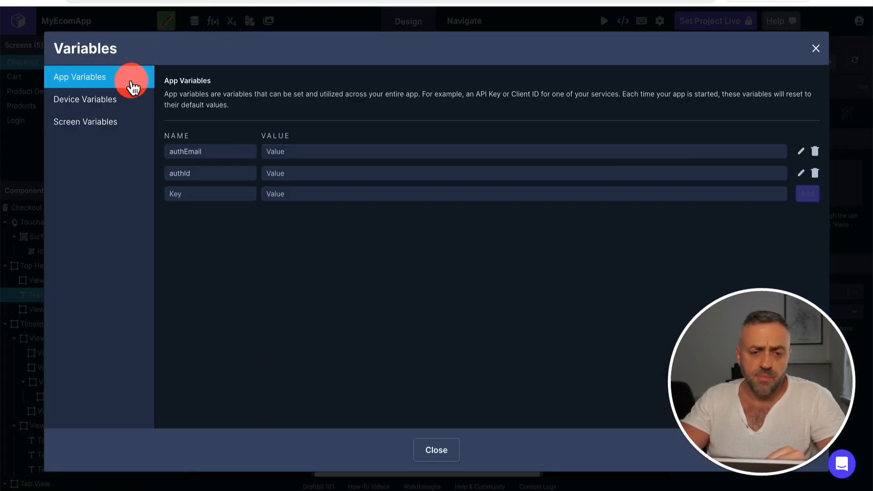
{"action": "left_click", "coordinate": [104, 129]}
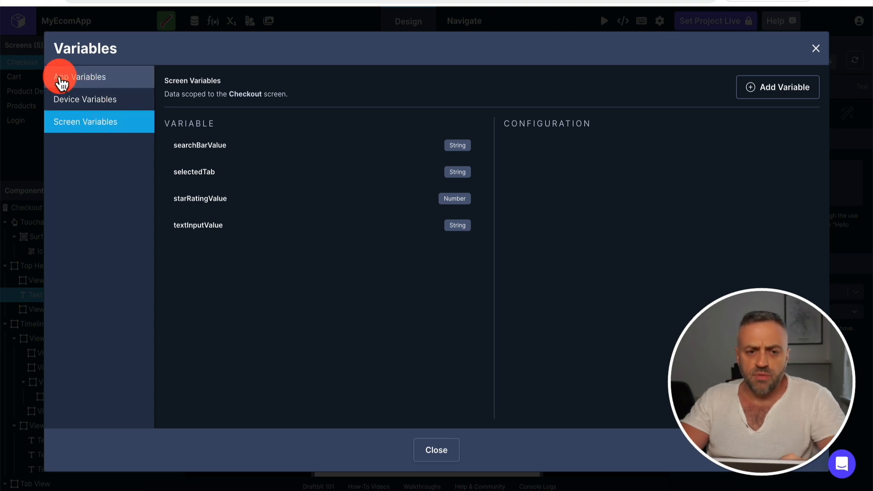
{"action": "left_click", "coordinate": [98, 82]}
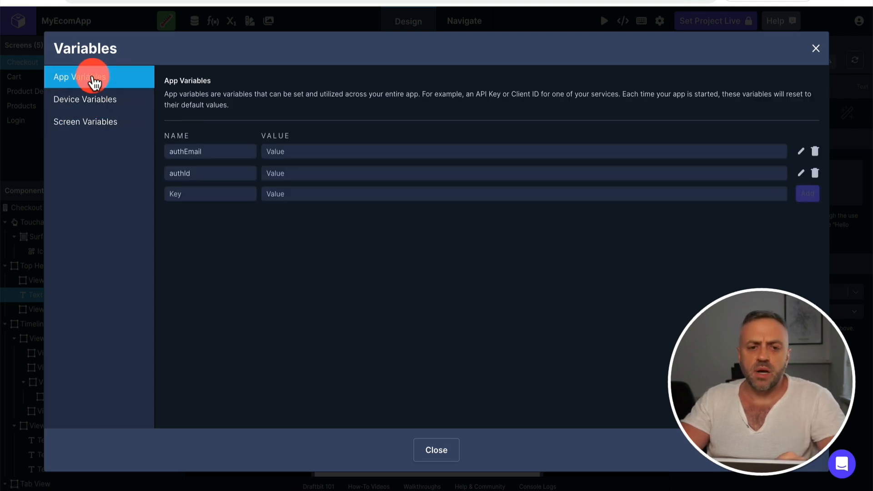
{"action": "left_click", "coordinate": [85, 131]}
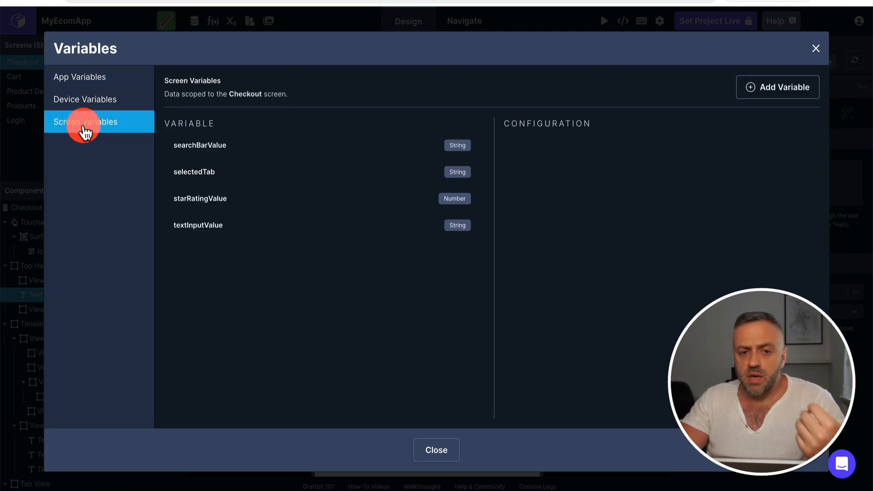
{"action": "left_click", "coordinate": [75, 103]}
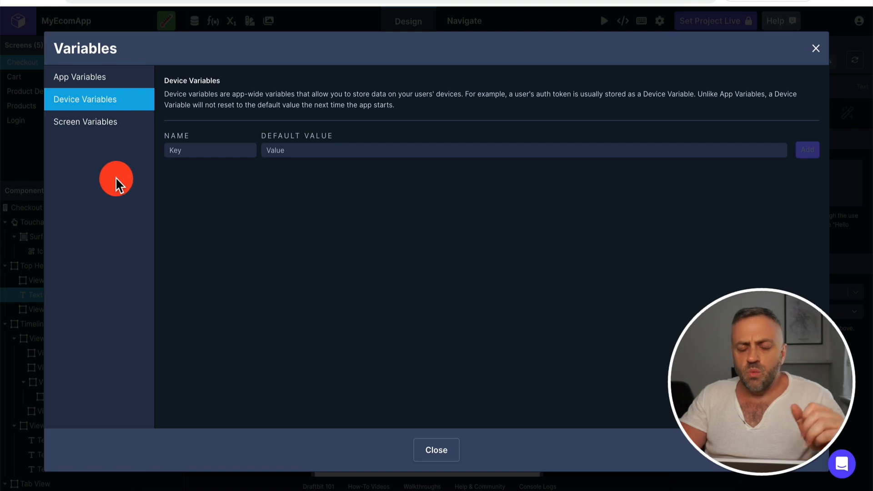
Draft a Checkout screen variable named var1, trying the Date and Object types, and discard it
{"action": "left_click", "coordinate": [103, 130]}
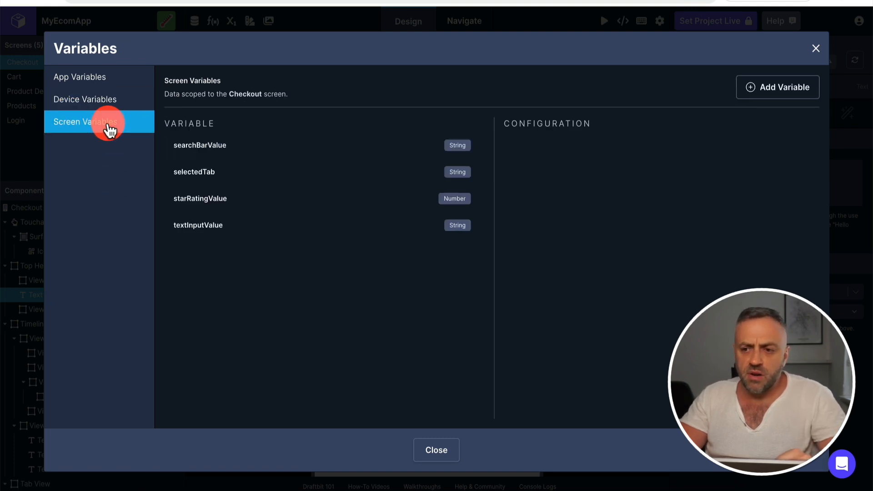
{"action": "left_click", "coordinate": [781, 95]}
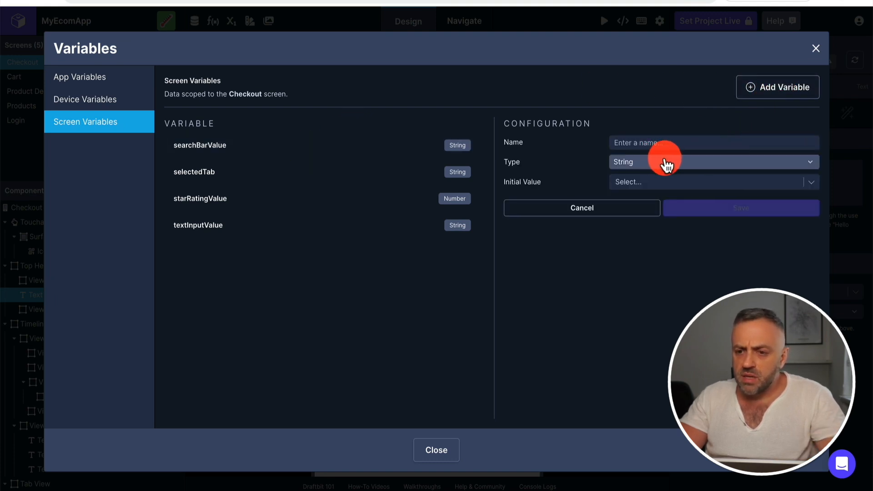
{"action": "left_click", "coordinate": [638, 143]}
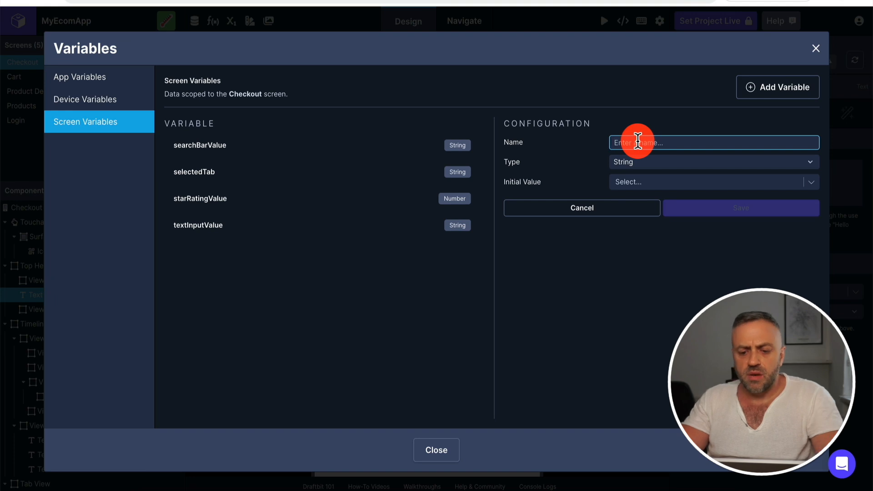
{"action": "type", "text": "var1"}
{"action": "left_click", "coordinate": [651, 165]}
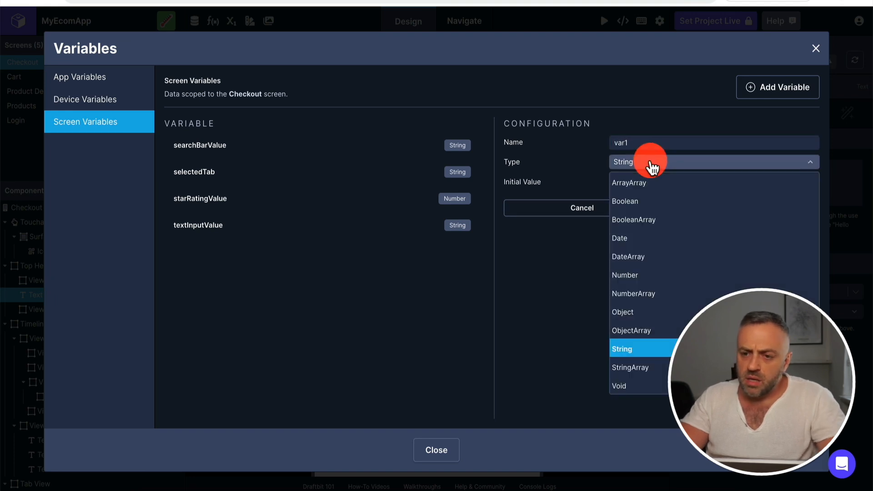
{"action": "left_click", "coordinate": [639, 238]}
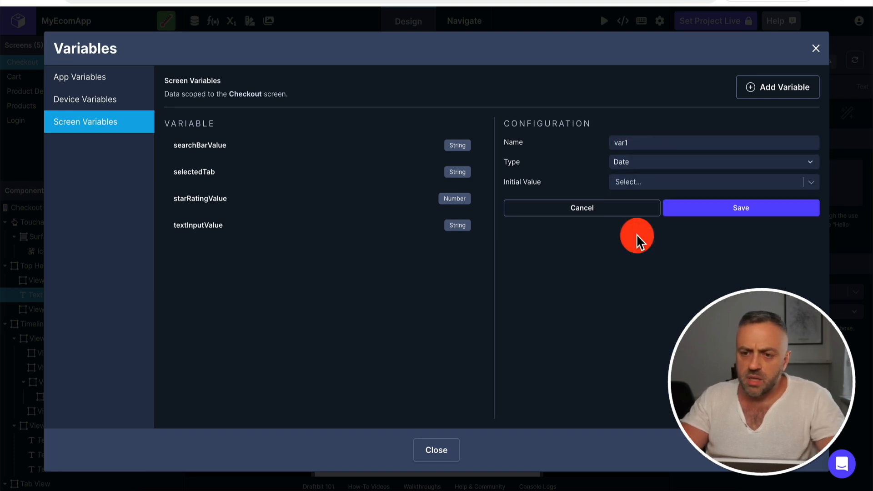
{"action": "left_click", "coordinate": [655, 172]}
{"action": "left_click", "coordinate": [642, 312]}
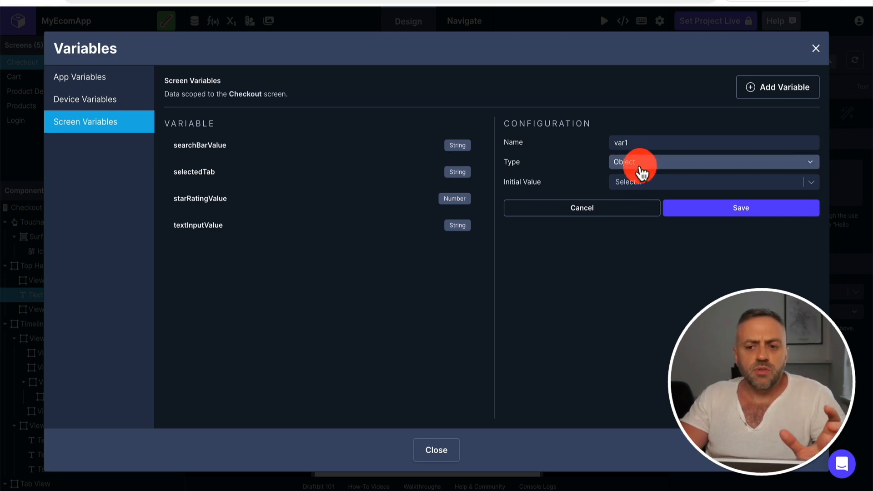
{"action": "left_click", "coordinate": [584, 212]}
Enter var1 as the name of a new app variable and return to the screen variables without adding it
{"action": "left_click", "coordinate": [119, 80]}
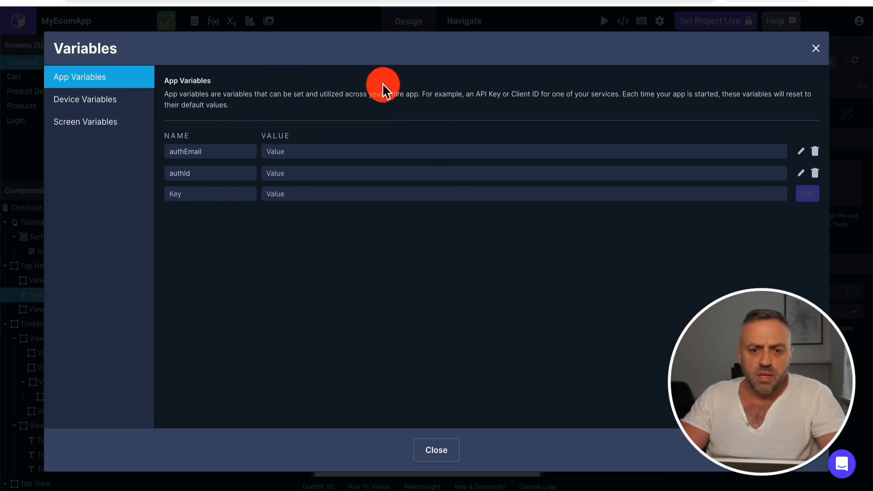
{"action": "left_click", "coordinate": [218, 192]}
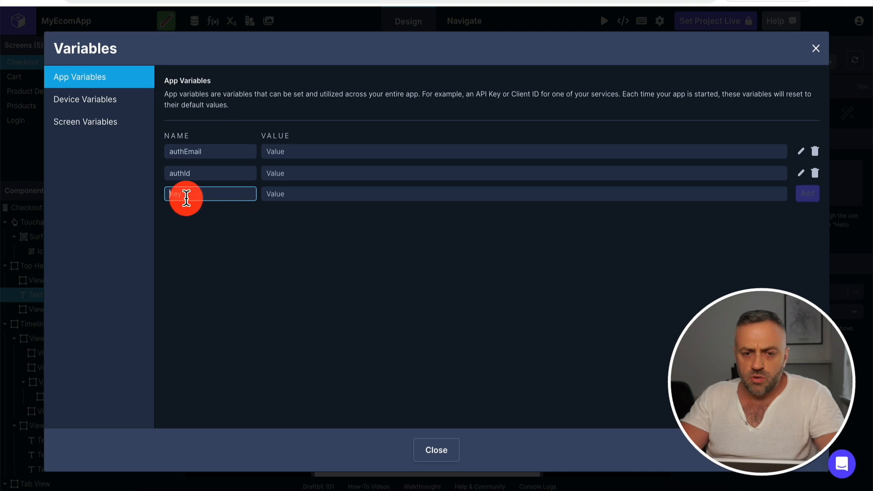
{"action": "type", "text": "var1"}
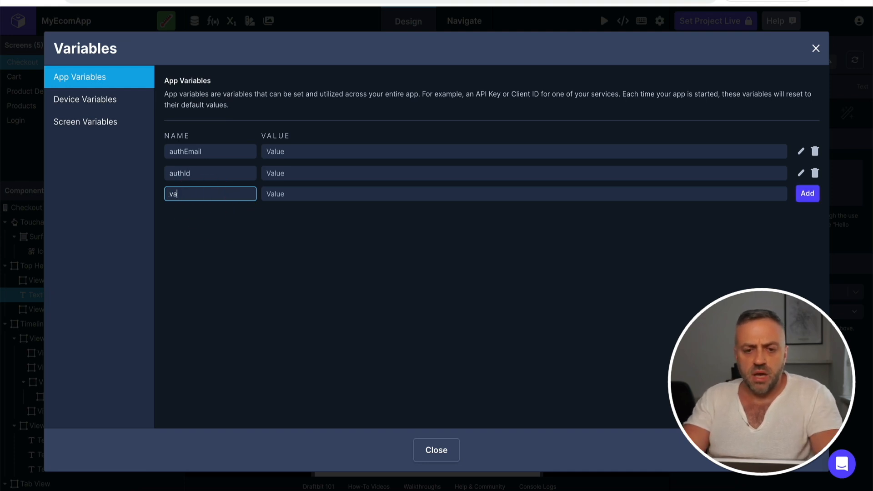
{"action": "left_click", "coordinate": [327, 199]}
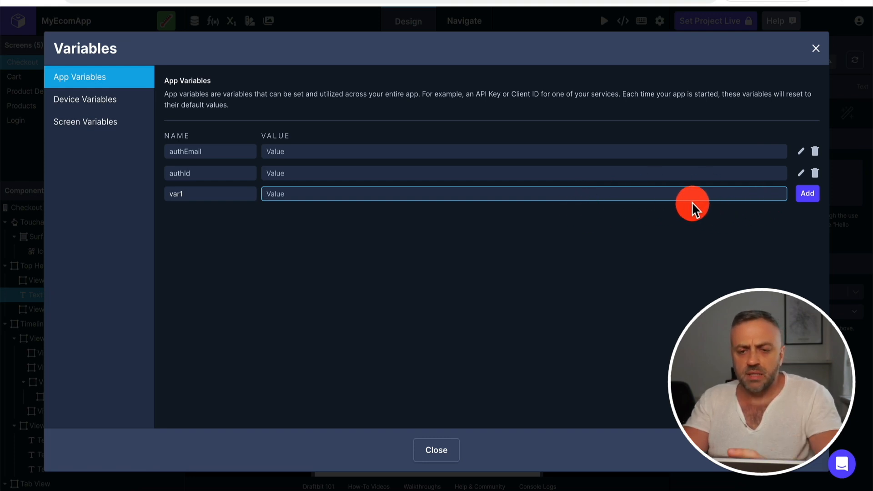
{"action": "left_click", "coordinate": [101, 120]}
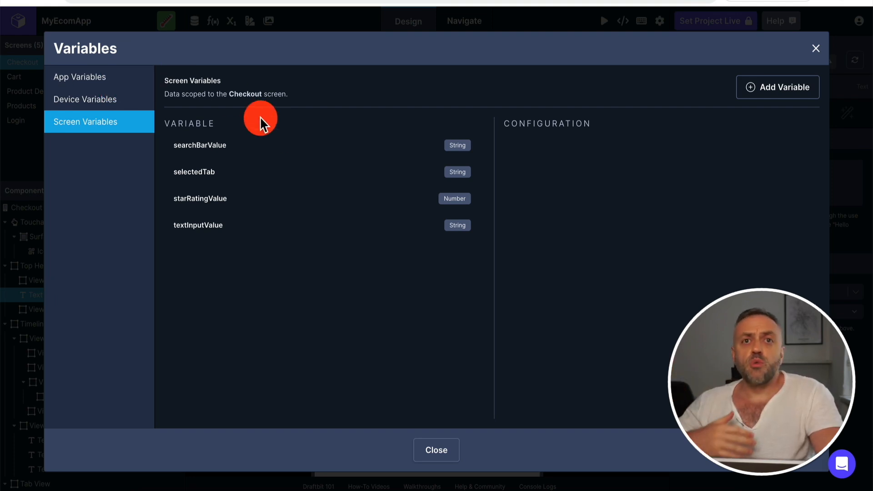
Compare the descriptions and entries of the app variables, device variables and Checkout screen variables
{"action": "left_click", "coordinate": [101, 78]}
{"action": "left_click", "coordinate": [98, 104]}
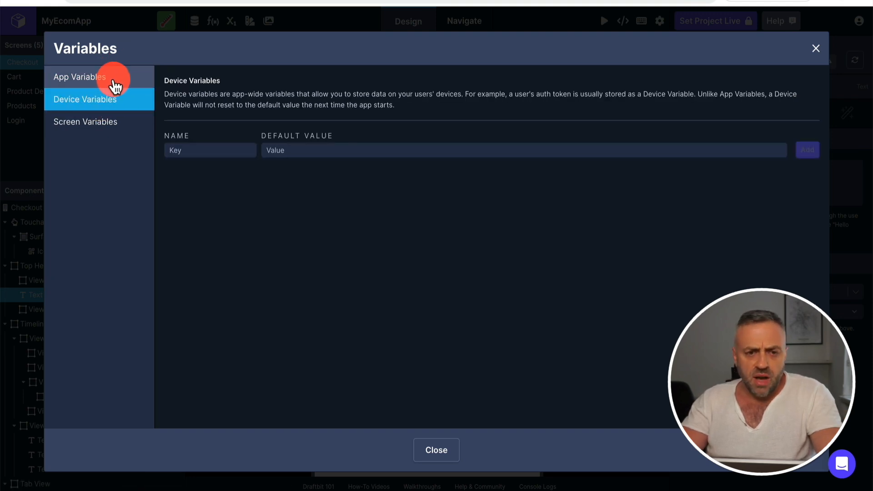
{"action": "left_click", "coordinate": [111, 82]}
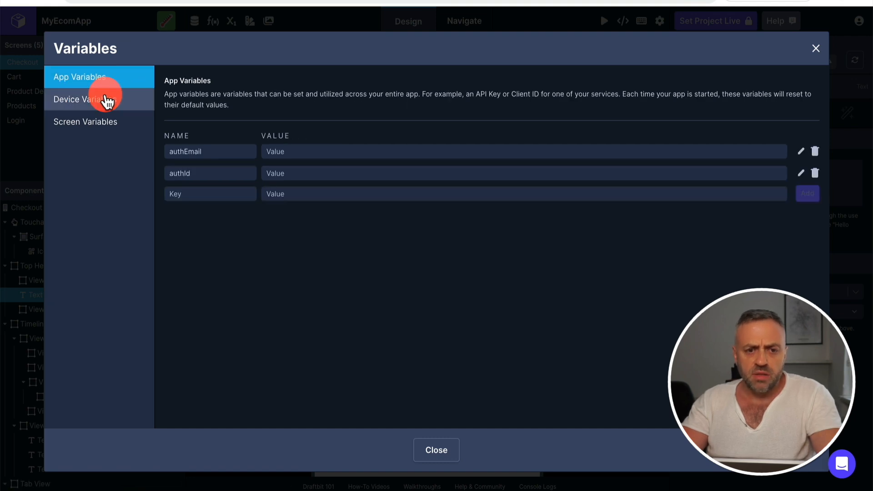
{"action": "left_click", "coordinate": [108, 98]}
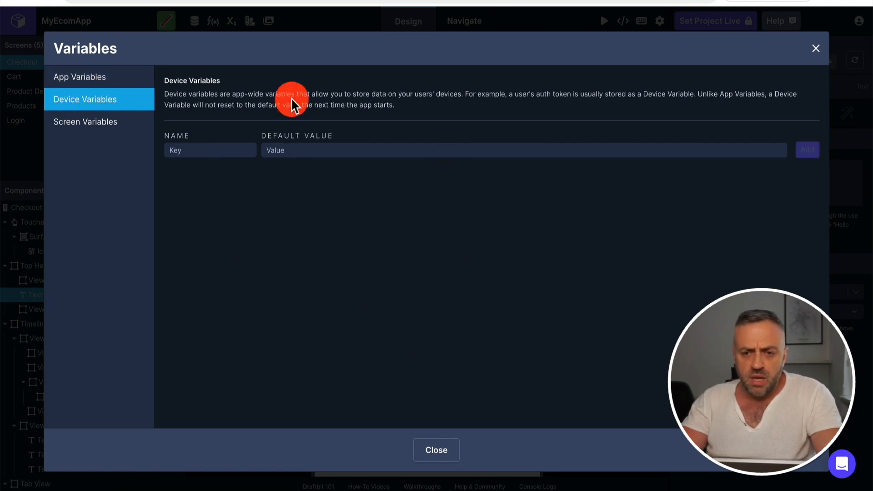
{"action": "left_click", "coordinate": [83, 123]}
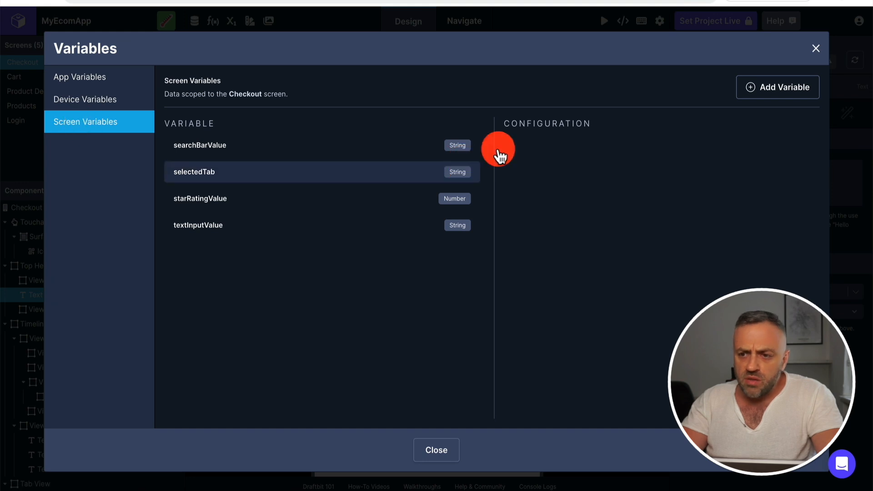
Start a new Checkout screen variable and review its type options without saving it
{"action": "left_click", "coordinate": [770, 92]}
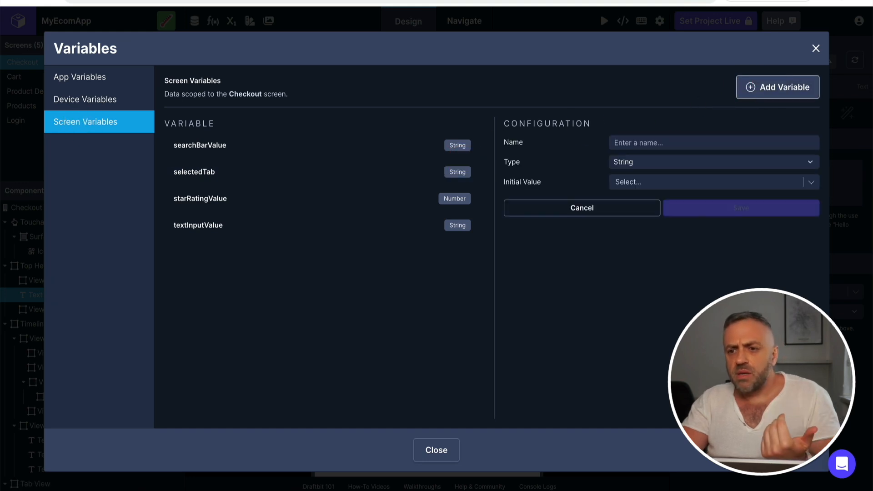
{"action": "left_click", "coordinate": [653, 143]}
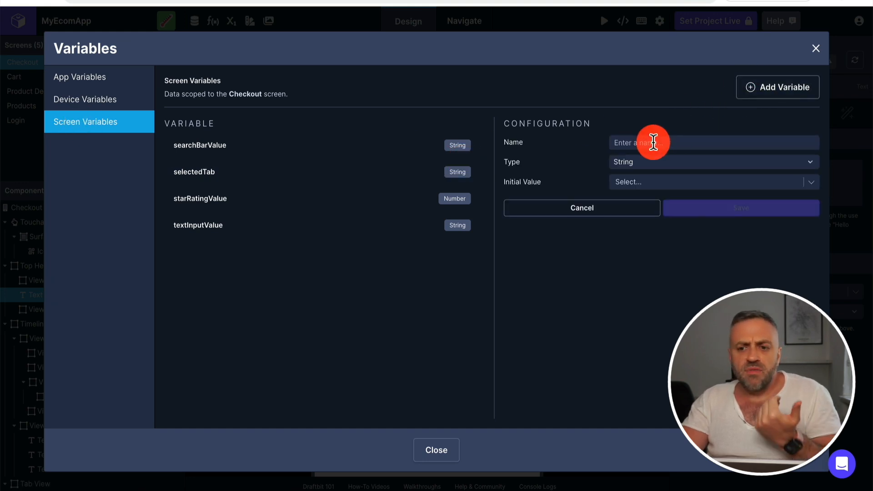
{"action": "left_click", "coordinate": [641, 165]}
{"action": "left_click", "coordinate": [613, 348]}
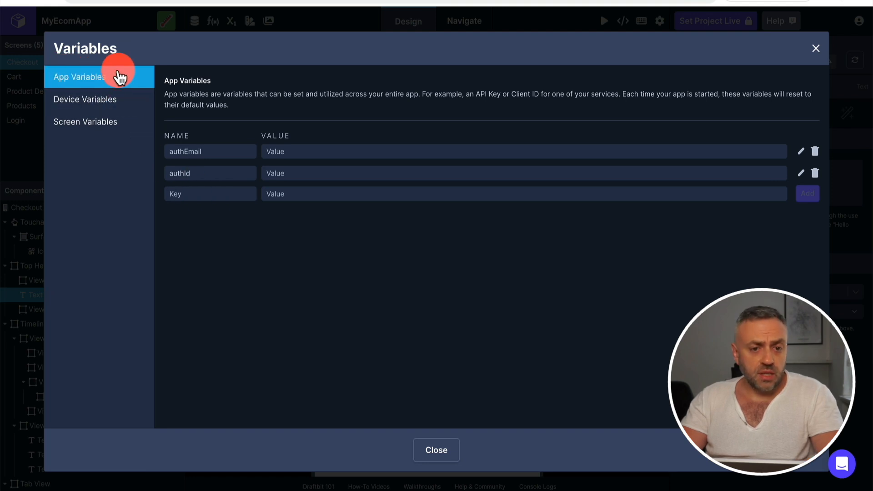
Draft a new app variable named var1 with the value 1, without adding it
{"action": "left_click", "coordinate": [195, 194]}
{"action": "type", "text": "var1"}
{"action": "left_click", "coordinate": [274, 239]}
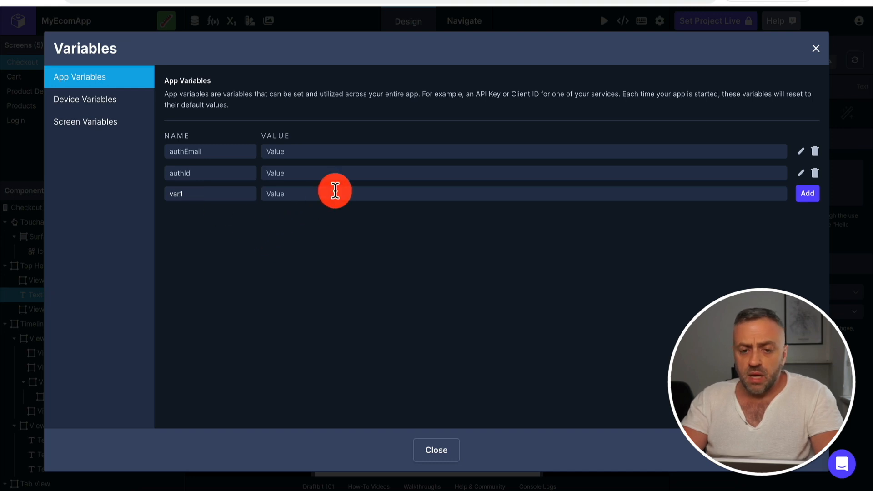
{"action": "left_click", "coordinate": [335, 191]}
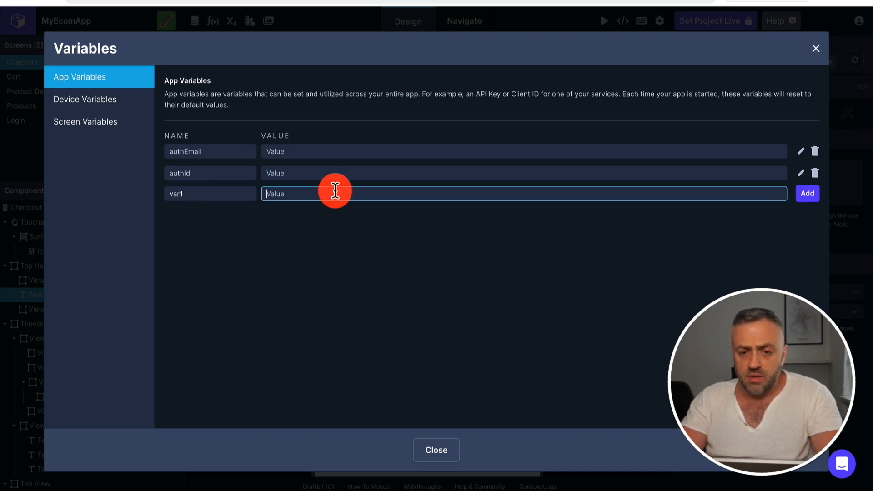
{"action": "type", "text": "1"}
{"action": "left_click", "coordinate": [310, 224]}
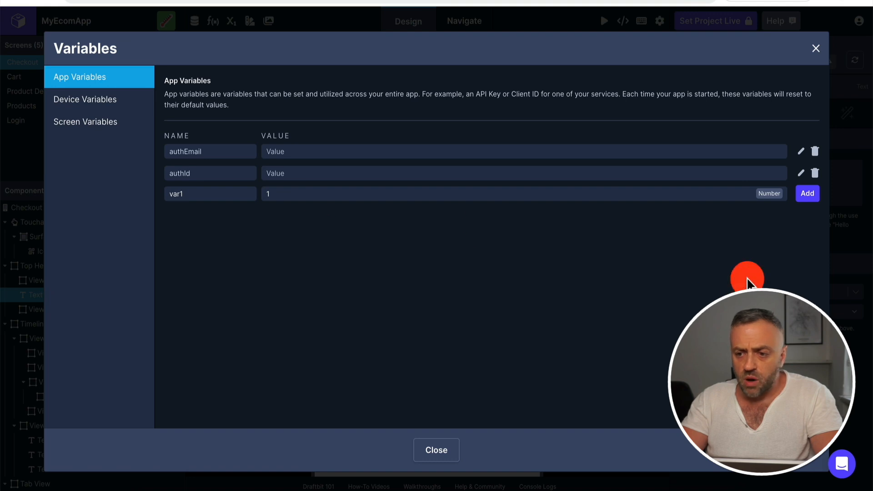
Try the text fldjfljksd as var1's value, clear it, and return to the screen variables
{"action": "left_click", "coordinate": [697, 192]}
{"action": "key", "text": "BackSpace"}
{"action": "type", "text": "fldjfljksd"}
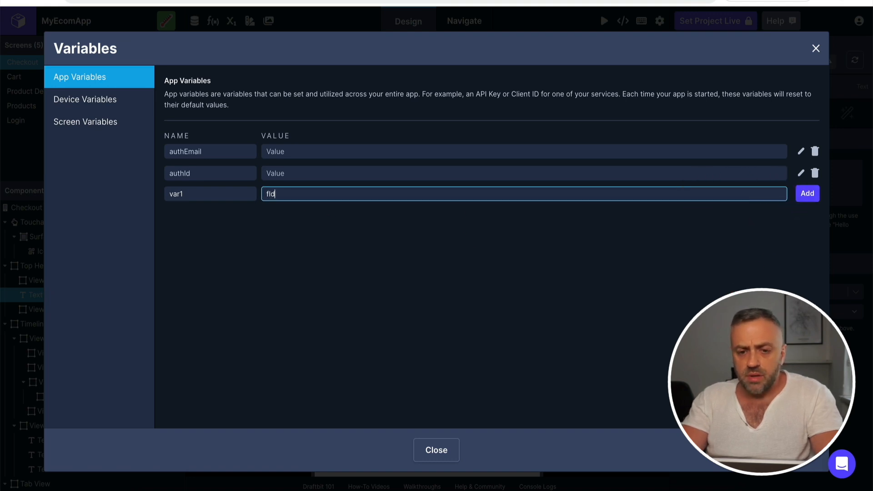
{"action": "left_click", "coordinate": [570, 263]}
{"action": "left_click", "coordinate": [691, 189]}
{"action": "key", "text": "BackSpace"}
{"action": "key", "text": "BackSpace"}
{"action": "key", "text": "BackSpace"}
{"action": "key", "text": "BackSpace"}
{"action": "key", "text": "BackSpace"}
{"action": "key", "text": "BackSpace"}
{"action": "key", "text": "BackSpace"}
{"action": "key", "text": "BackSpace"}
{"action": "key", "text": "BackSpace"}
{"action": "key", "text": "BackSpace"}
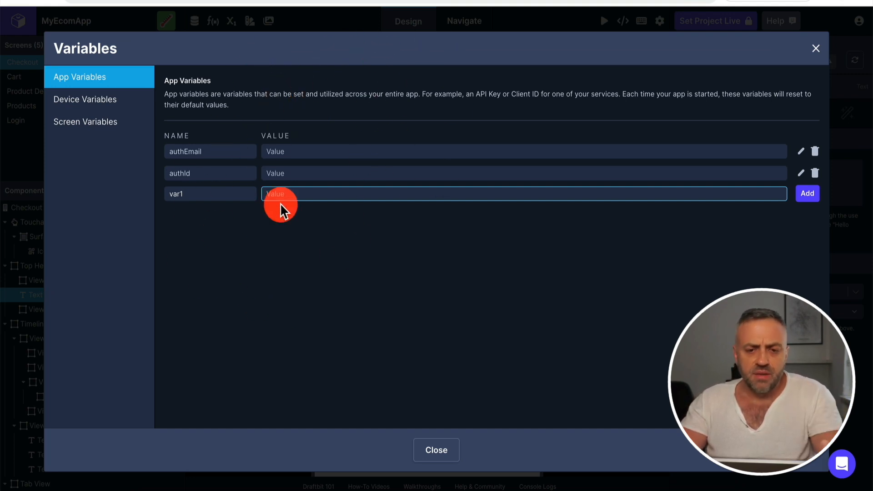
{"action": "left_click", "coordinate": [86, 123]}
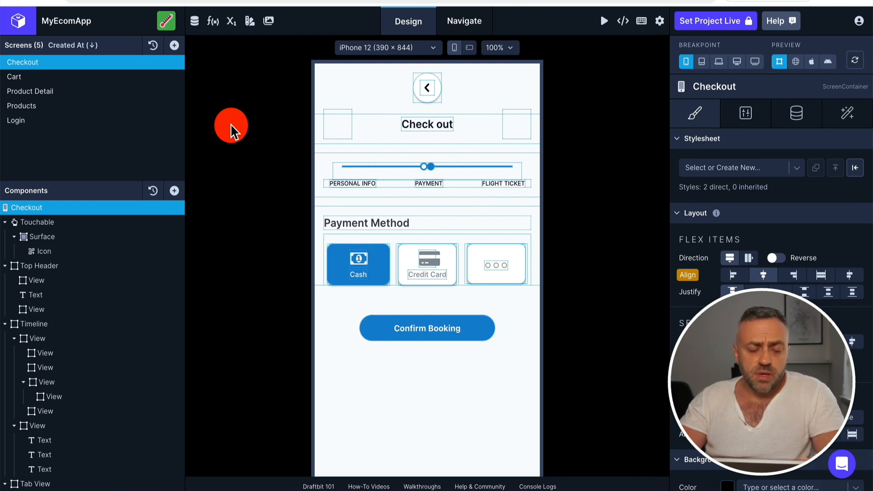
Examine access to the custom code feature and open its plan upgrade option
{"action": "left_click", "coordinate": [213, 23]}
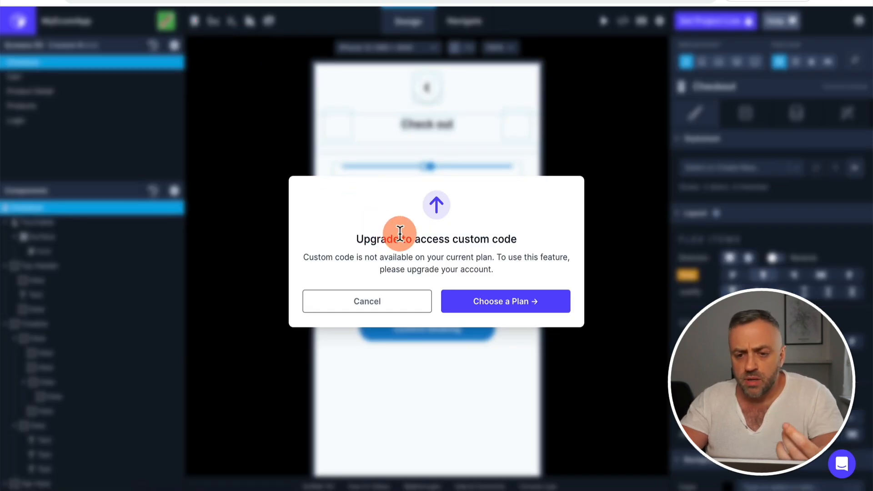
{"action": "left_click", "coordinate": [384, 305]}
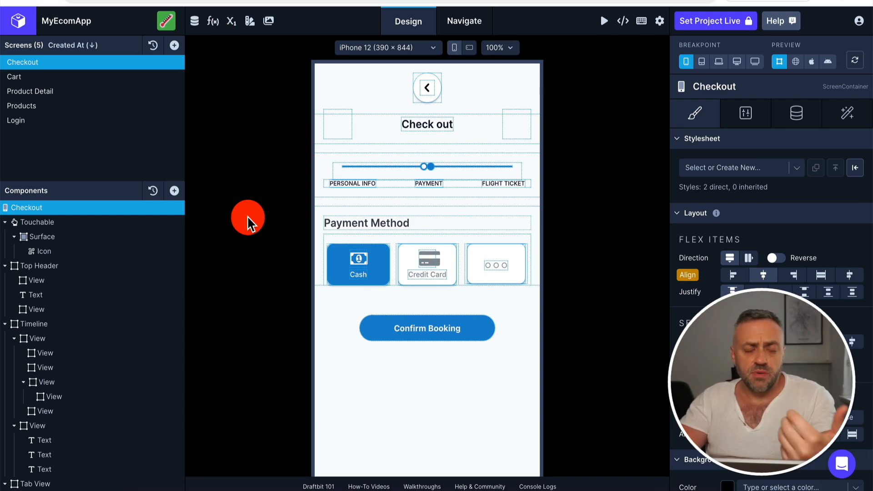
{"action": "left_click", "coordinate": [214, 24]}
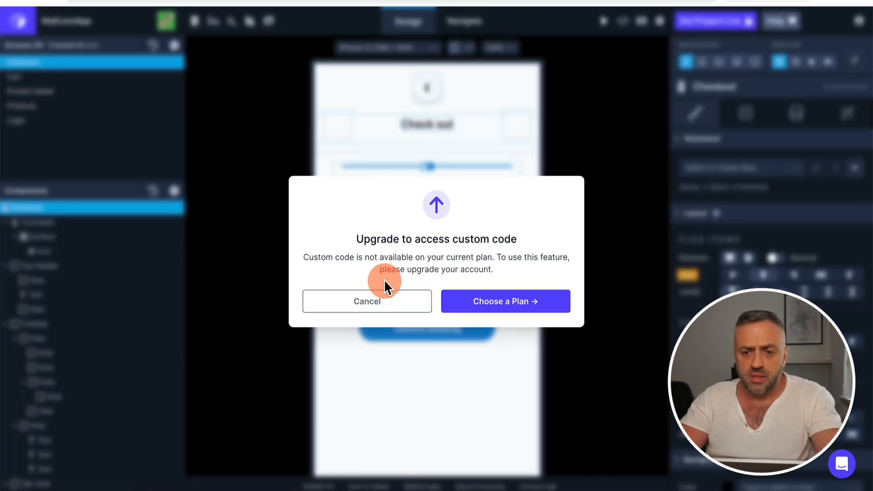
{"action": "left_click", "coordinate": [487, 302]}
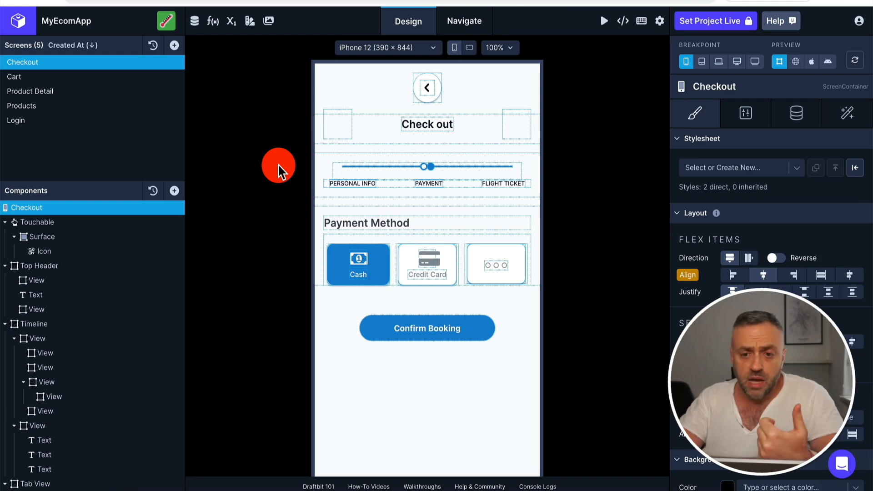
Add an On Press trigger to the Active Touchable of the Cash payment tab
{"action": "left_click", "coordinate": [358, 271]}
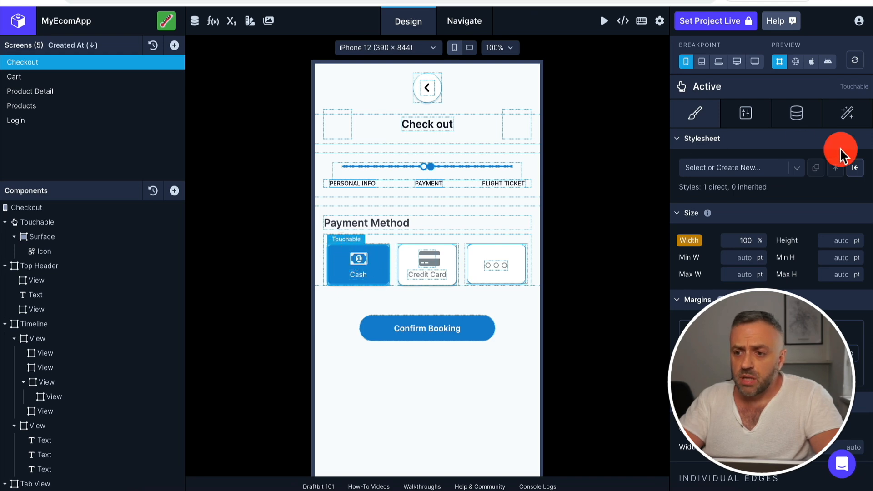
{"action": "left_click", "coordinate": [859, 110]}
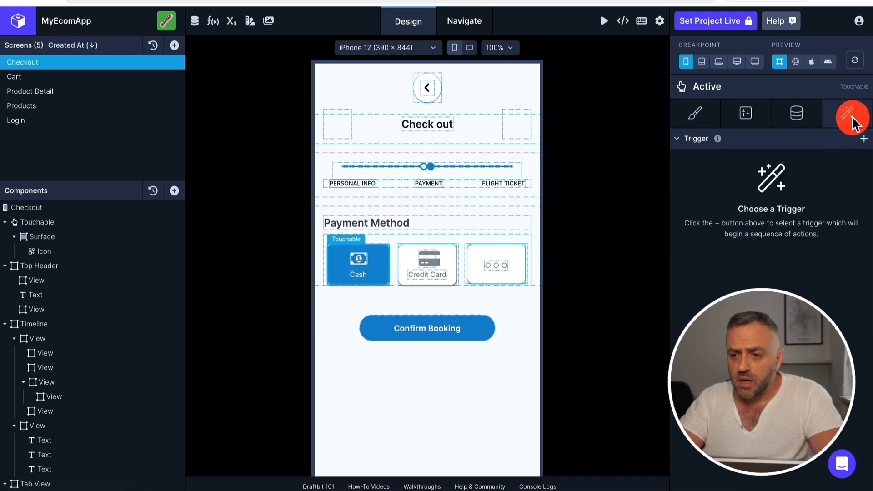
{"action": "left_click", "coordinate": [863, 139]}
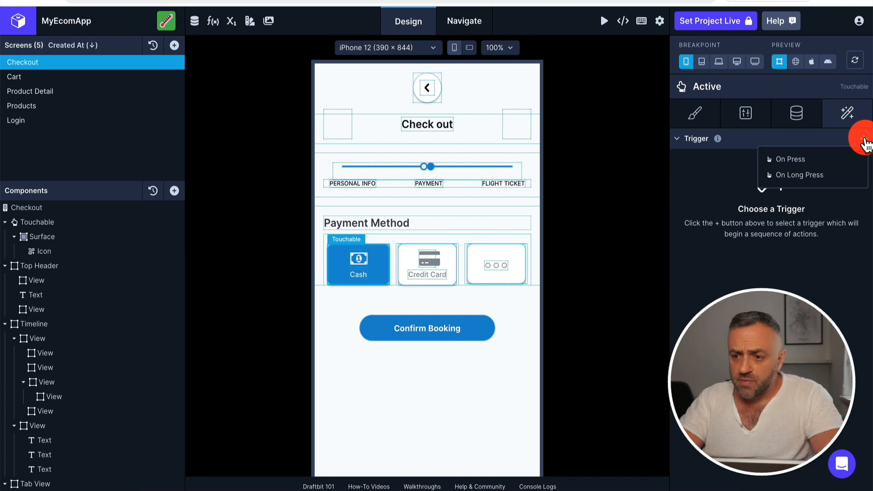
{"action": "left_click", "coordinate": [812, 166]}
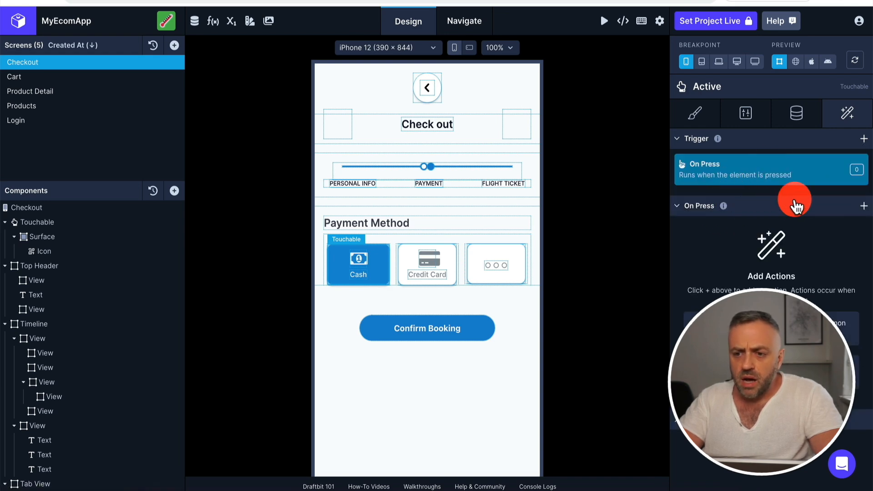
Browse the full list of actions available for the On Press trigger and pick Conditional Stop
{"action": "left_click", "coordinate": [864, 208]}
{"action": "scroll", "coordinate": [809, 282], "scroll_direction": "down", "scroll_amount": 5}
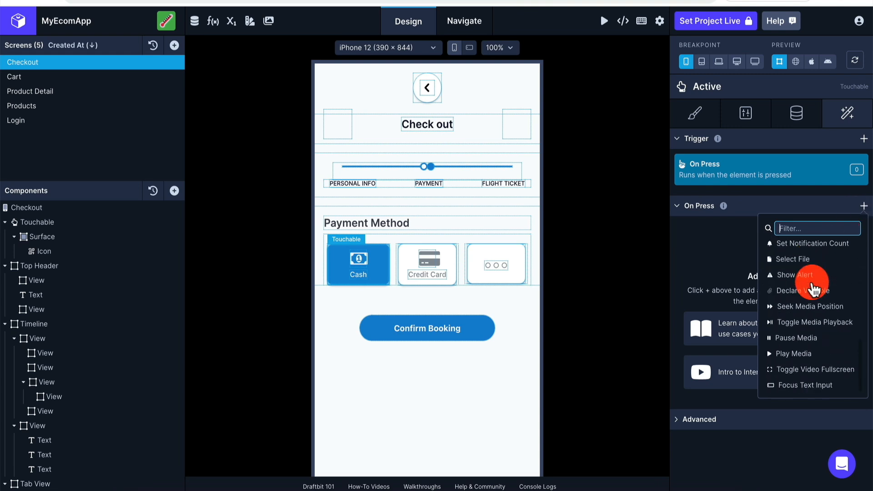
{"action": "scroll", "coordinate": [814, 289], "scroll_direction": "up", "scroll_amount": 5}
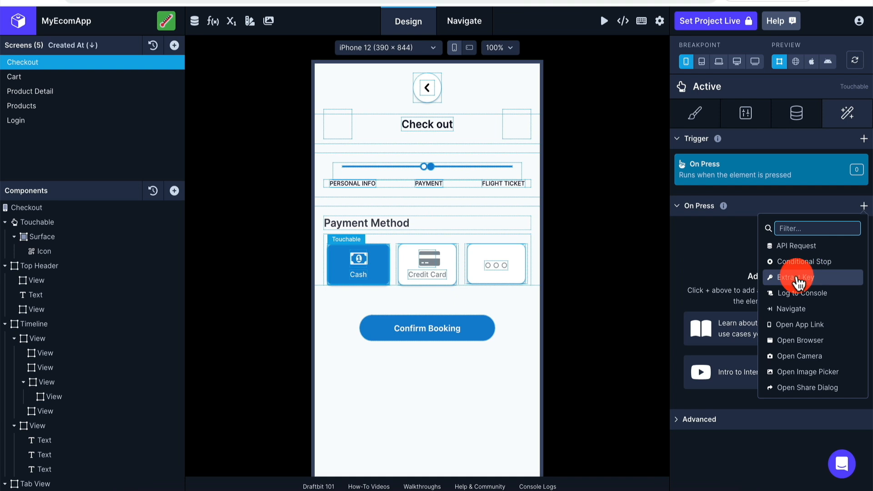
{"action": "scroll", "coordinate": [823, 292], "scroll_direction": "down", "scroll_amount": 10}
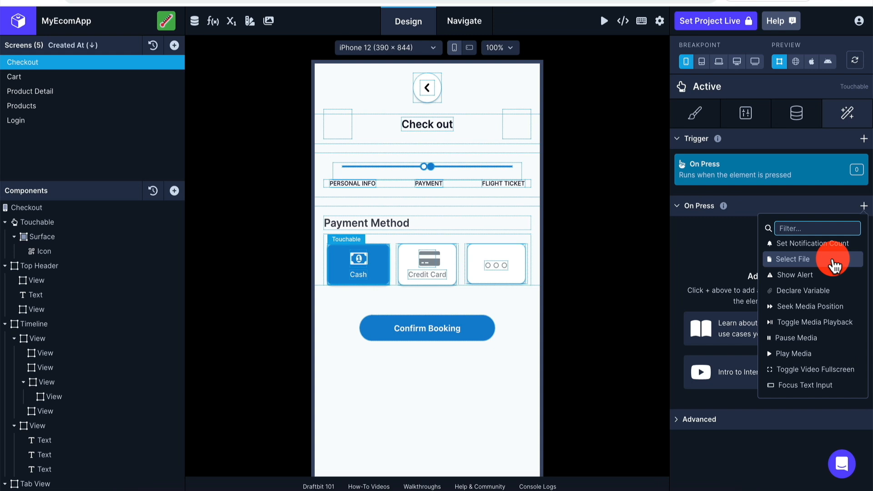
{"action": "scroll", "coordinate": [835, 266], "scroll_direction": "up", "scroll_amount": 10}
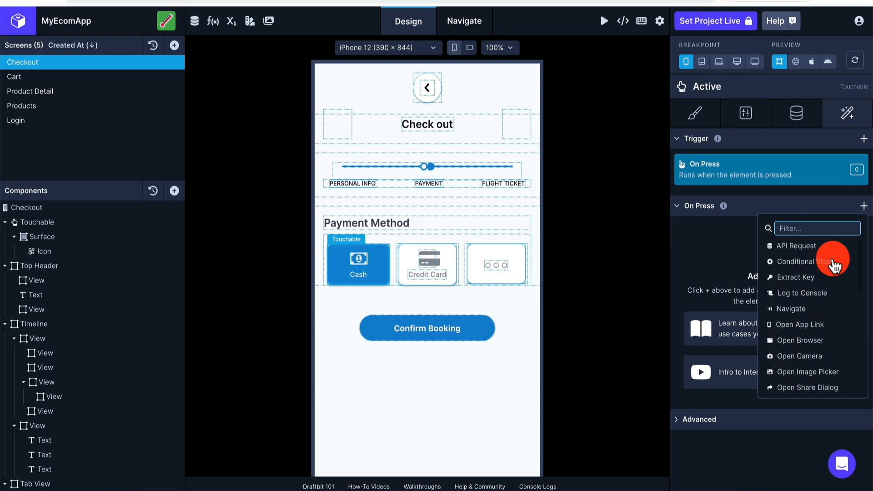
{"action": "left_click", "coordinate": [801, 265]}
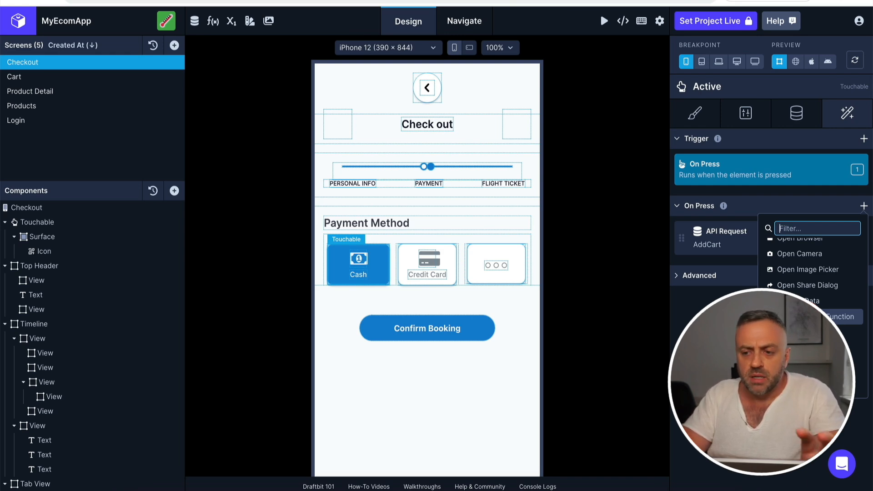
Try the Run a Custom Function action on the On Press trigger and close its setup without choosing a function
{"action": "left_click", "coordinate": [793, 324]}
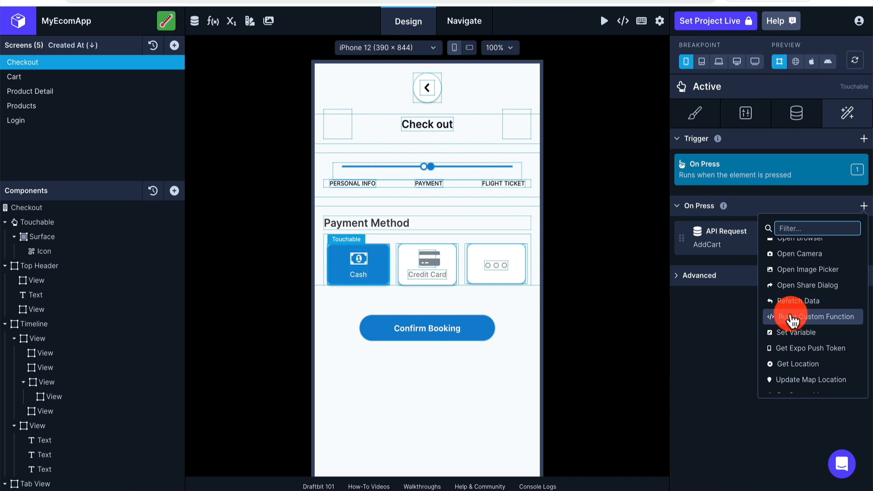
{"action": "left_click", "coordinate": [823, 322]}
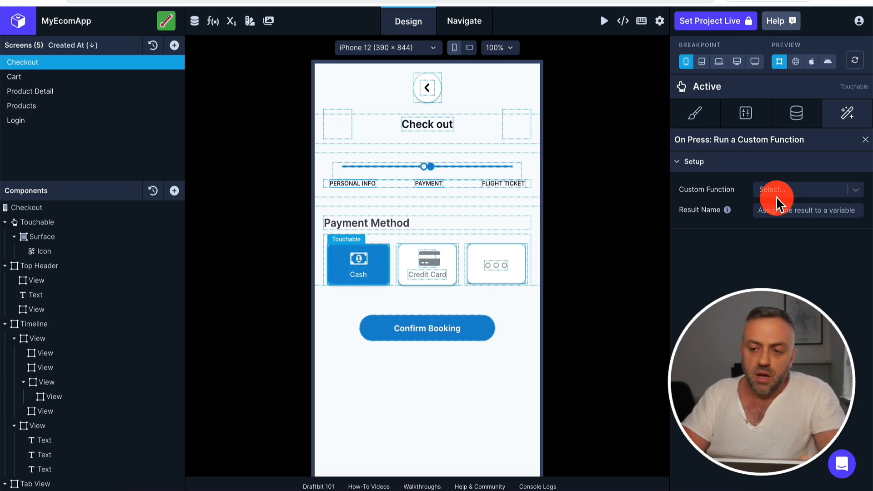
{"action": "left_click", "coordinate": [865, 140]}
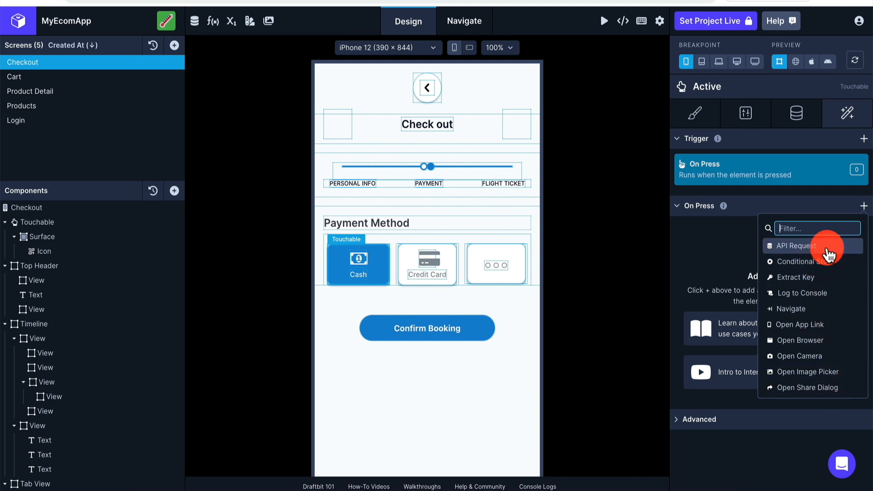
{"action": "left_click", "coordinate": [707, 264]}
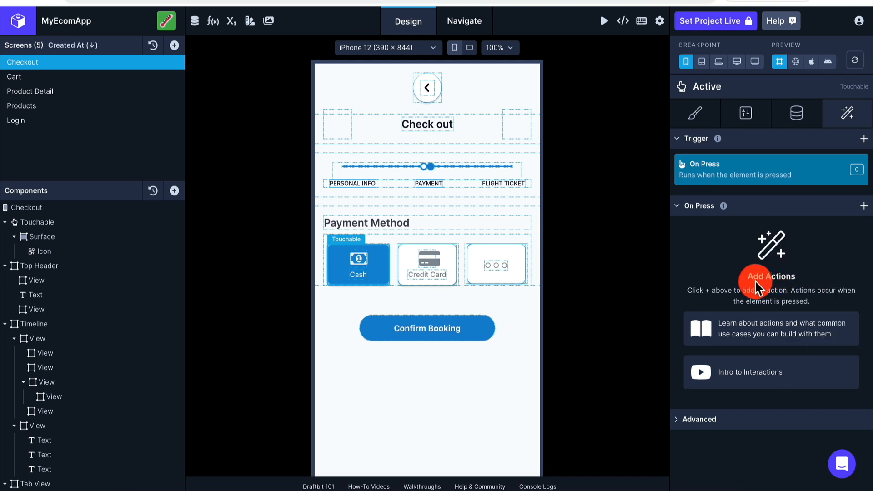
Filter the On Press actions for the custom function action
{"action": "left_click", "coordinate": [864, 206]}
{"action": "scroll", "coordinate": [799, 335], "scroll_direction": "down", "scroll_amount": 5}
{"action": "type", "text": "fun"}
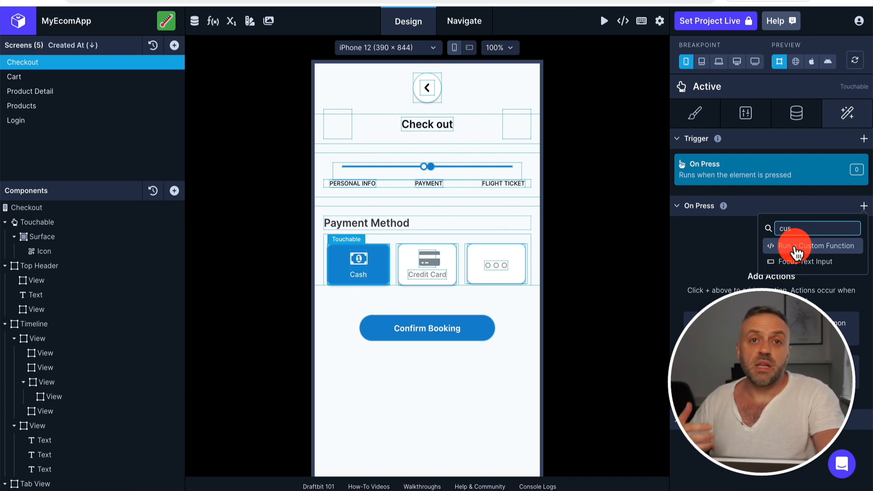
Wrap the Icon in Tab1's Active view in a Pressable component and open the Pressable's interactions
{"action": "left_click", "coordinate": [105, 355]}
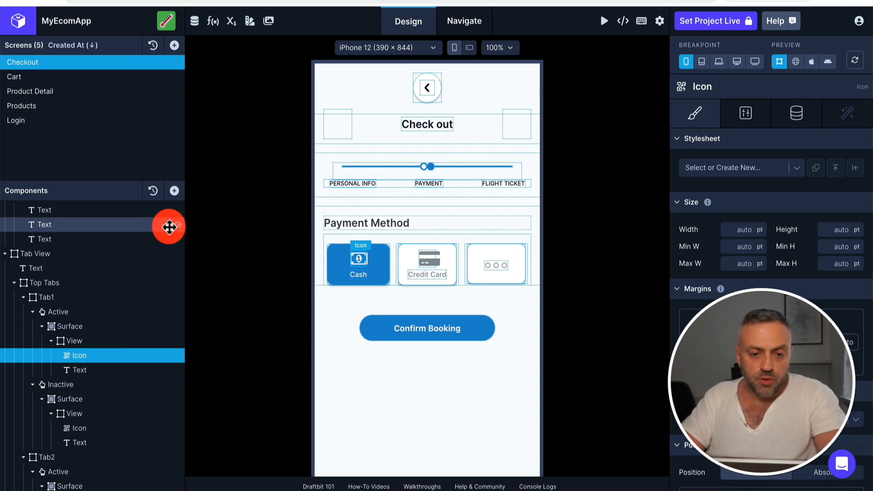
{"action": "left_click", "coordinate": [175, 192]}
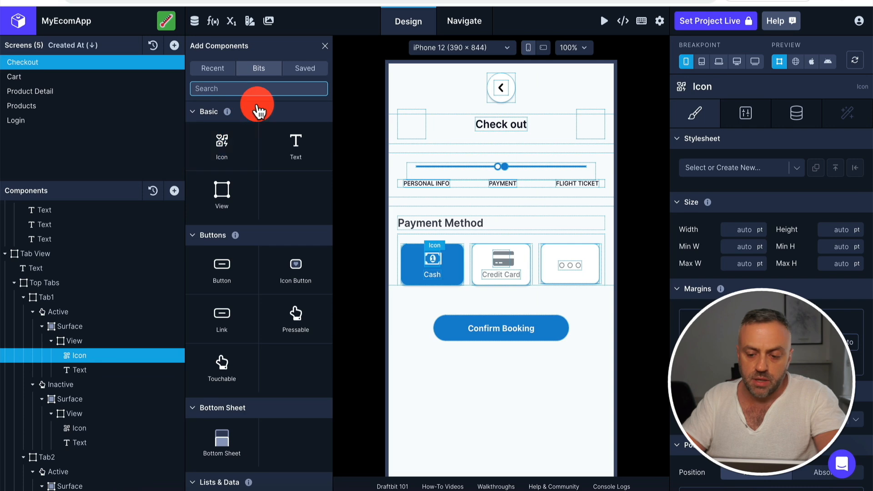
{"action": "type", "text": "pres"}
{"action": "left_click_drag", "start_coordinate": [263, 138], "coordinate": [115, 370]}
{"action": "left_click", "coordinate": [115, 371]}
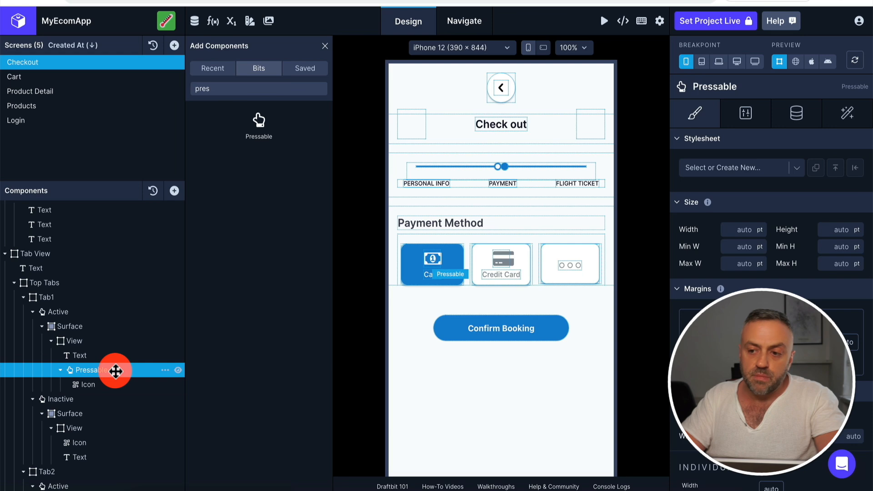
{"action": "left_click", "coordinate": [847, 113]}
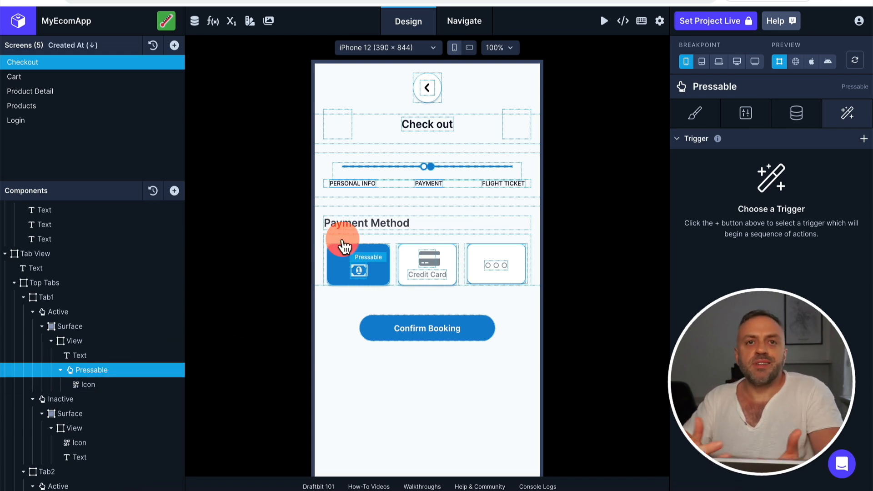
Select the Icon inside the Pressable in Tab1's Active view and look at its style settings
{"action": "left_click", "coordinate": [115, 357]}
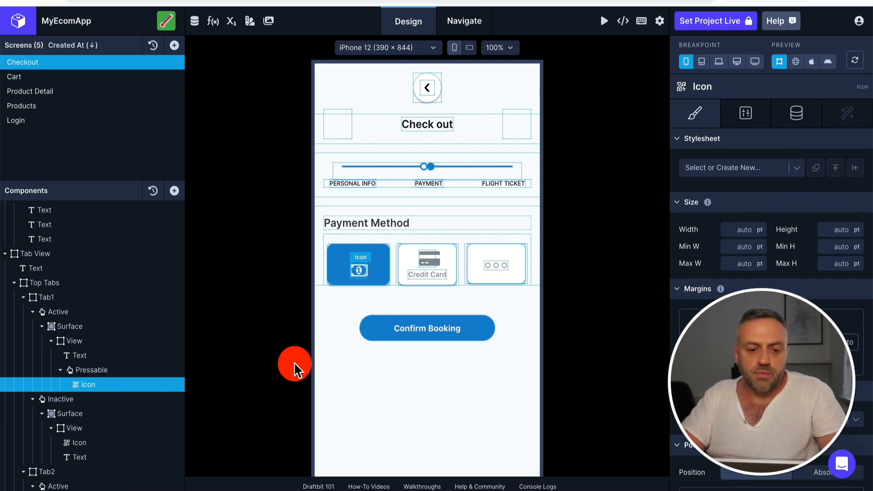
{"action": "left_click_drag", "start_coordinate": [98, 385], "coordinate": [707, 169]}
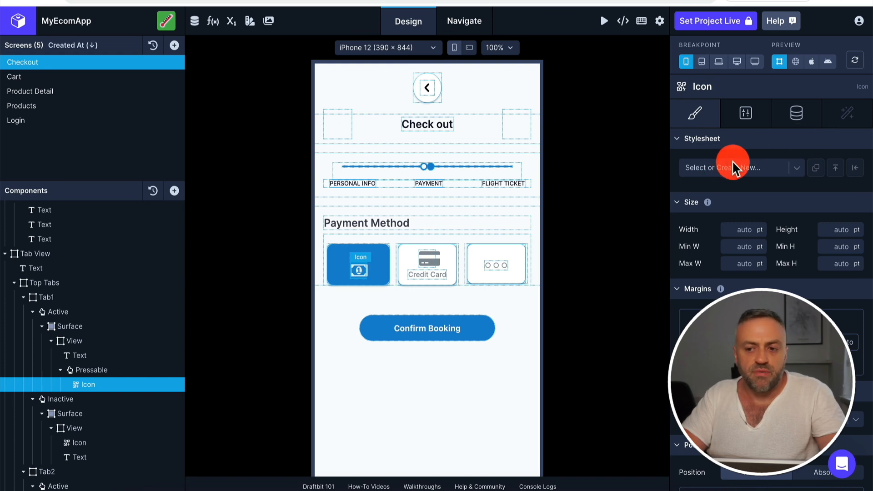
{"action": "left_click_drag", "start_coordinate": [726, 161], "coordinate": [738, 153]}
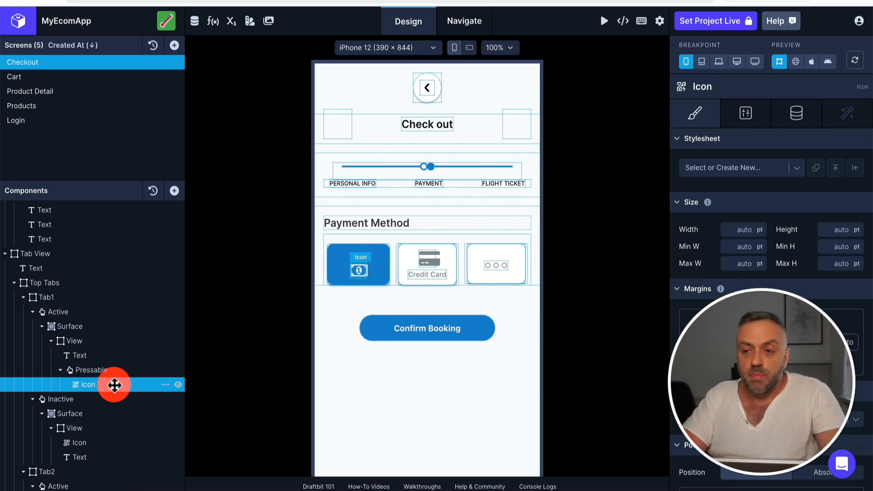
{"action": "mouse_move", "coordinate": [114, 384]}
{"action": "left_mouse_down"}
{"action": "mouse_move", "coordinate": [117, 369]}
{"action": "mouse_move", "coordinate": [90, 368]}
{"action": "mouse_move", "coordinate": [103, 368]}
{"action": "mouse_move", "coordinate": [92, 368]}
{"action": "mouse_move", "coordinate": [111, 384]}
{"action": "left_mouse_up"}
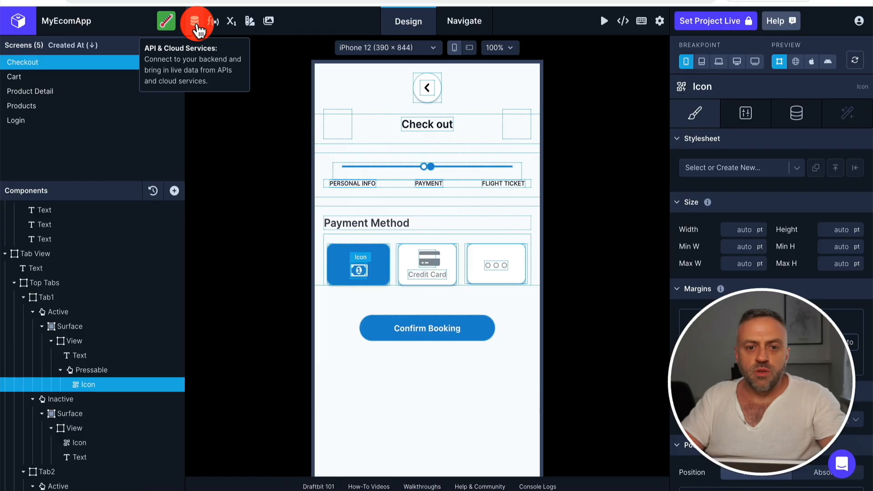
Open the API and cloud services, view the Supabase REST API connection form, and cancel it without adding the service
{"action": "left_click", "coordinate": [197, 26]}
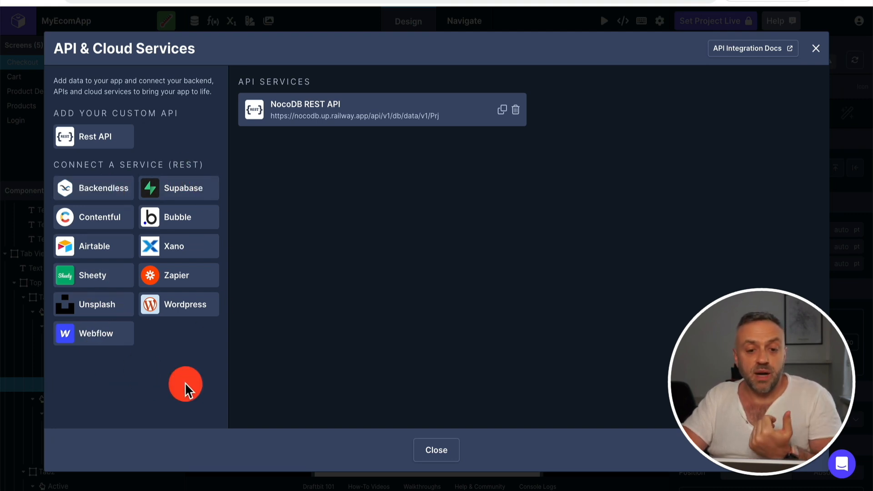
{"action": "left_click", "coordinate": [198, 194]}
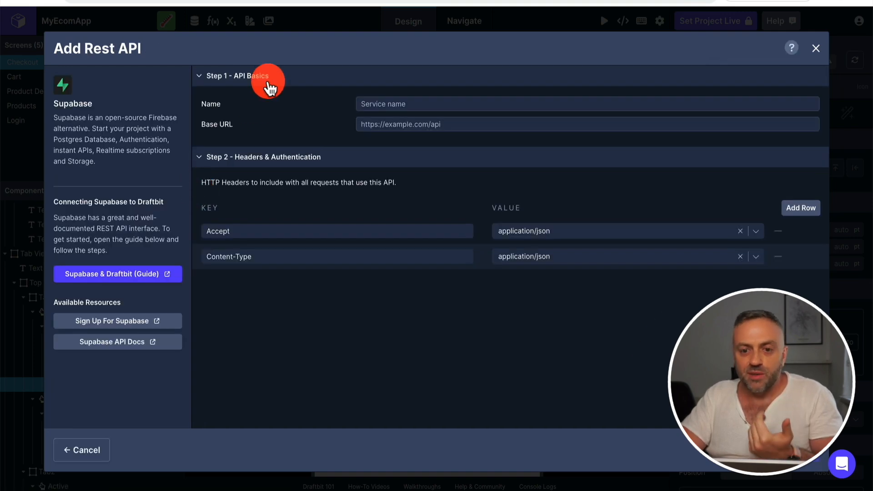
{"action": "left_click", "coordinate": [416, 102]}
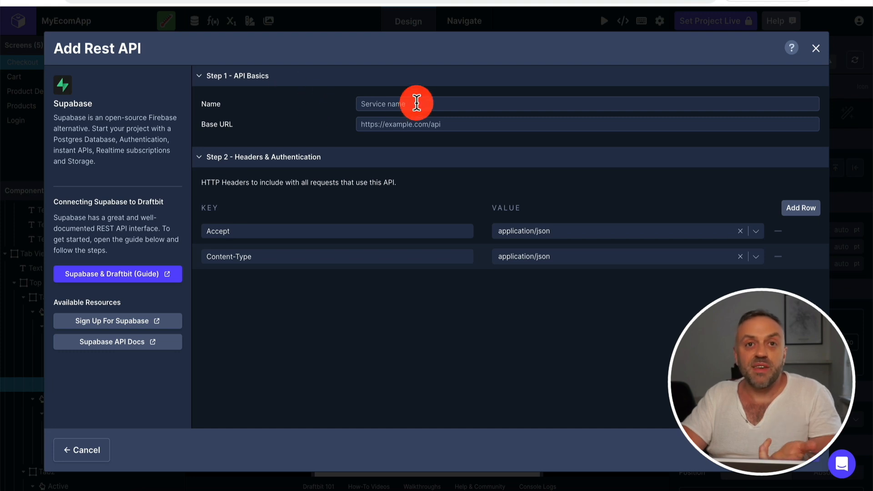
{"action": "left_click", "coordinate": [75, 449]}
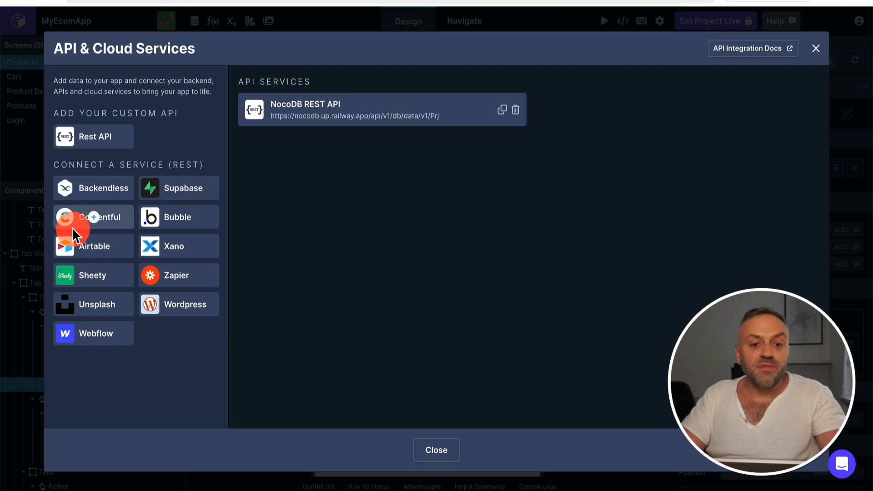